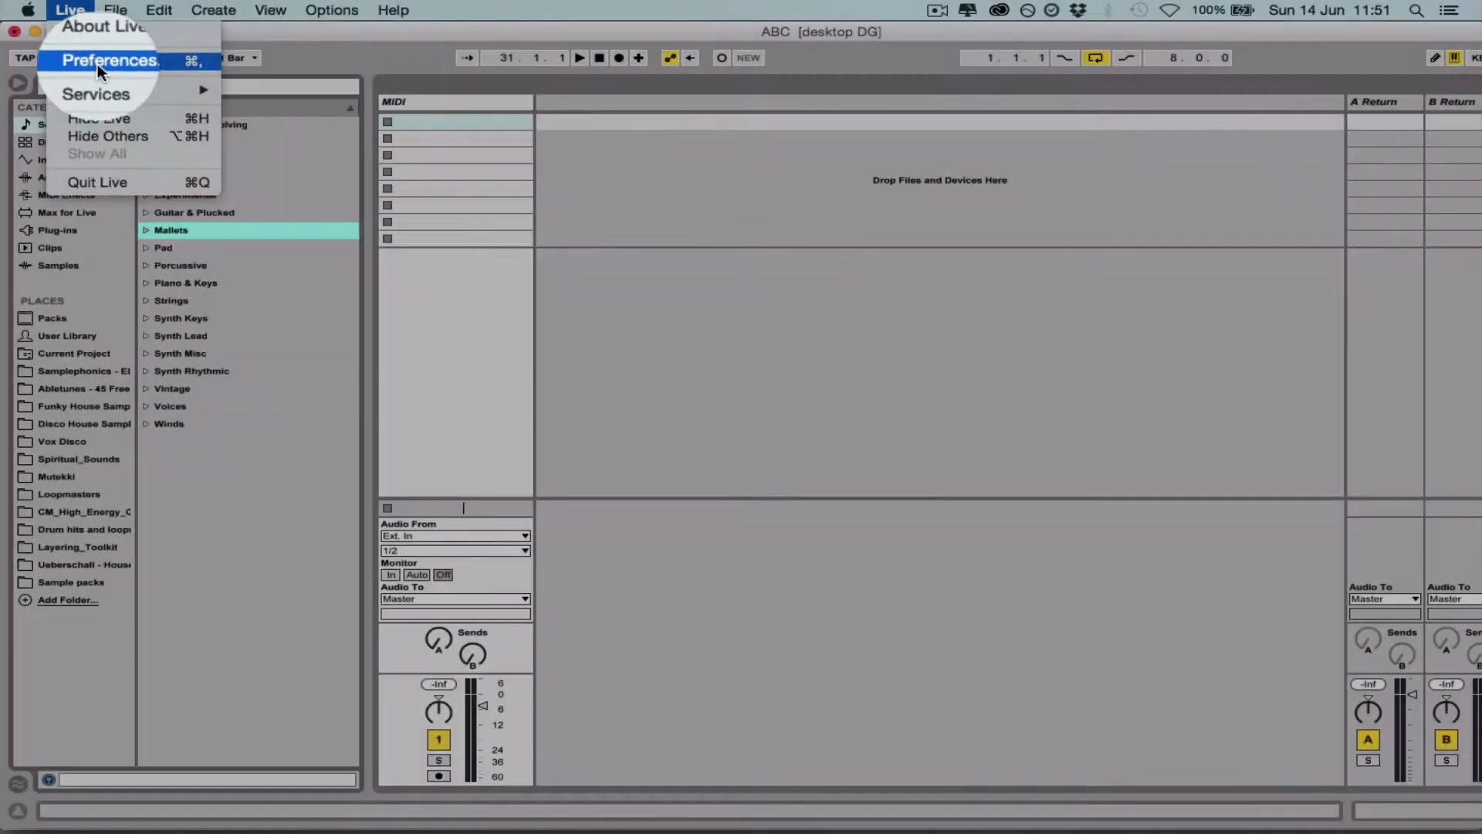
# - Open Live's Preferences window
pyautogui.click(97, 62)
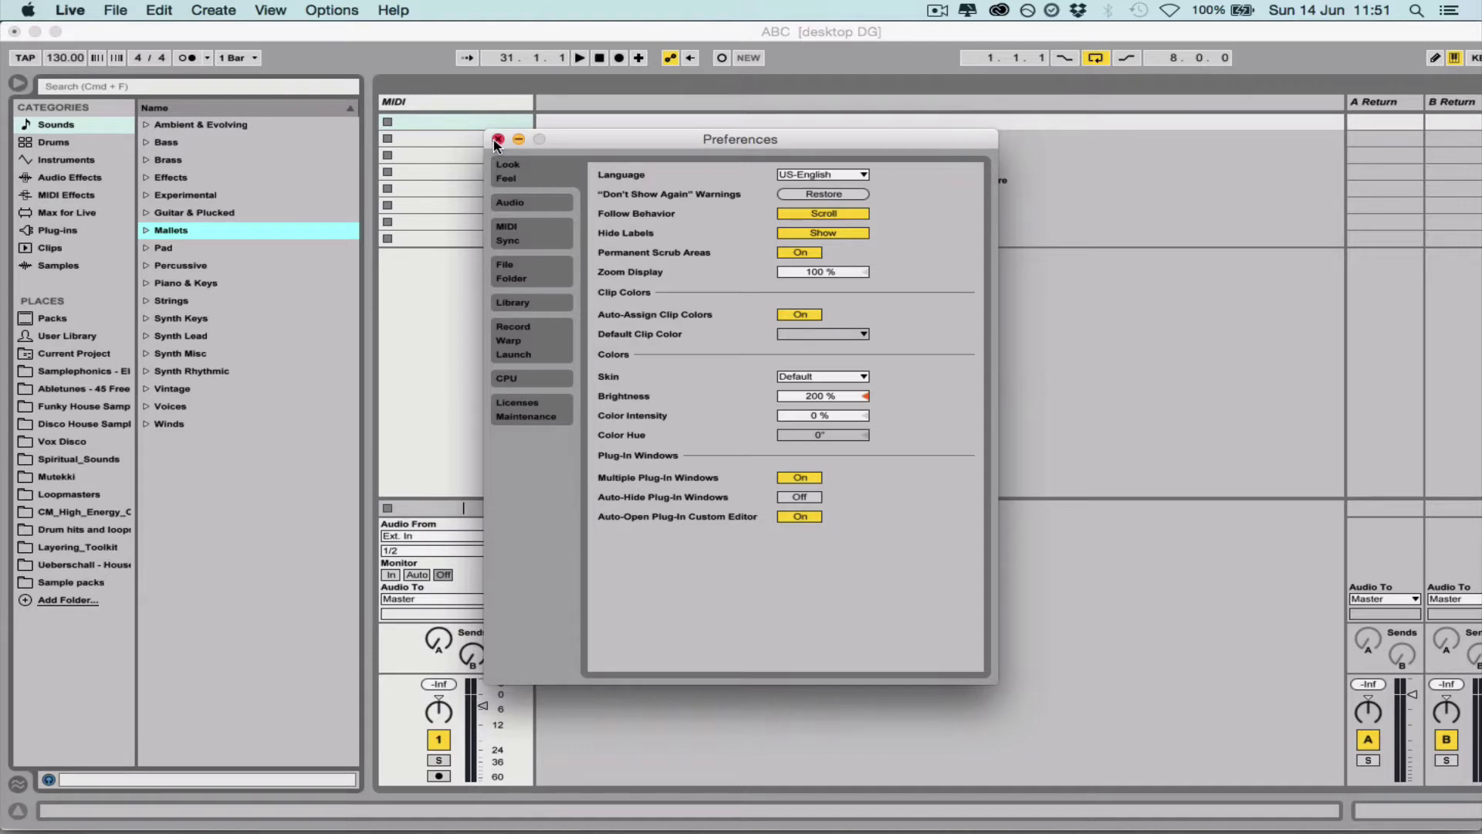
pyautogui.click(497, 140)
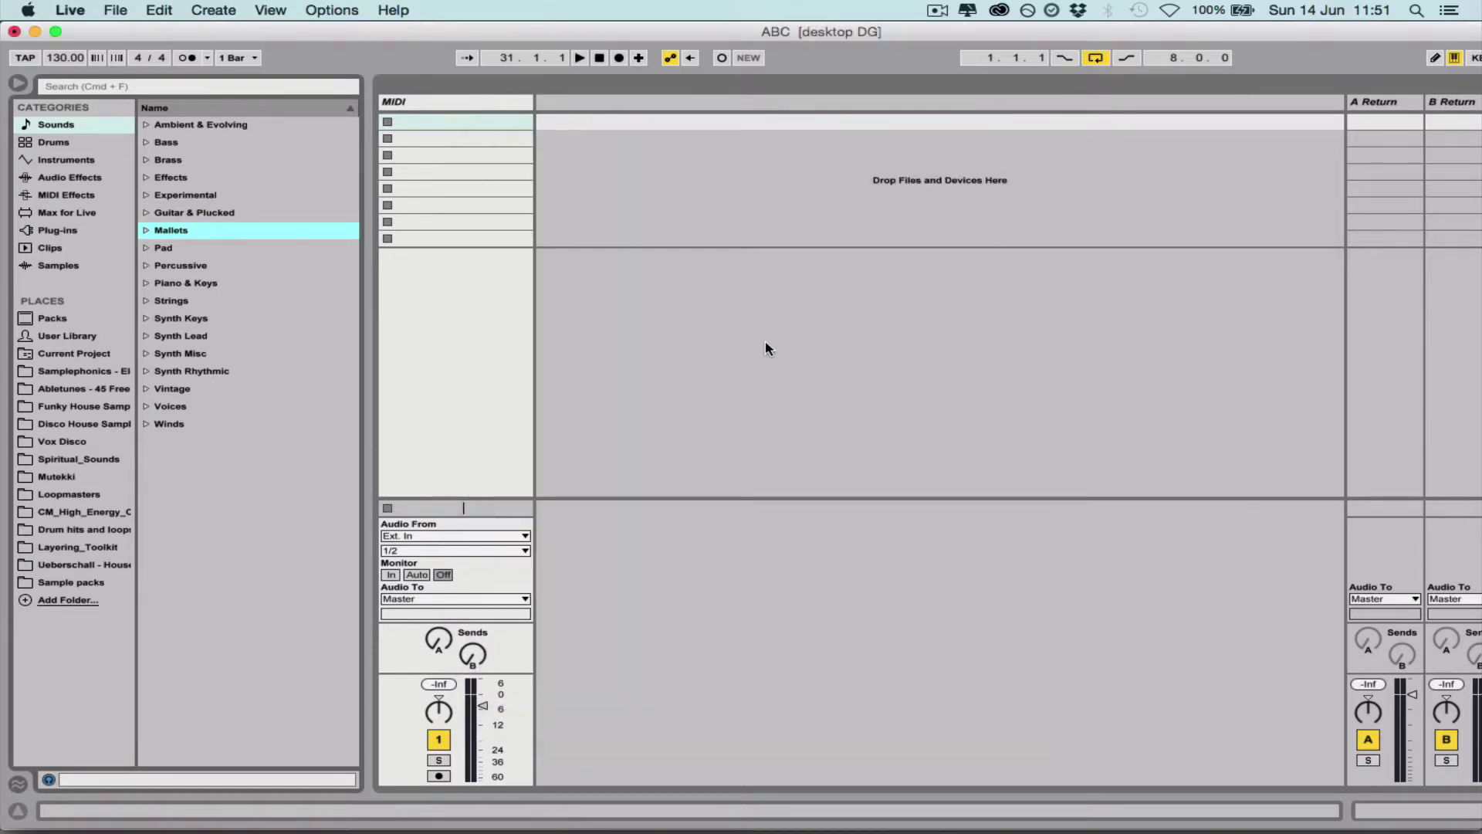
pyautogui.press('super+comma')
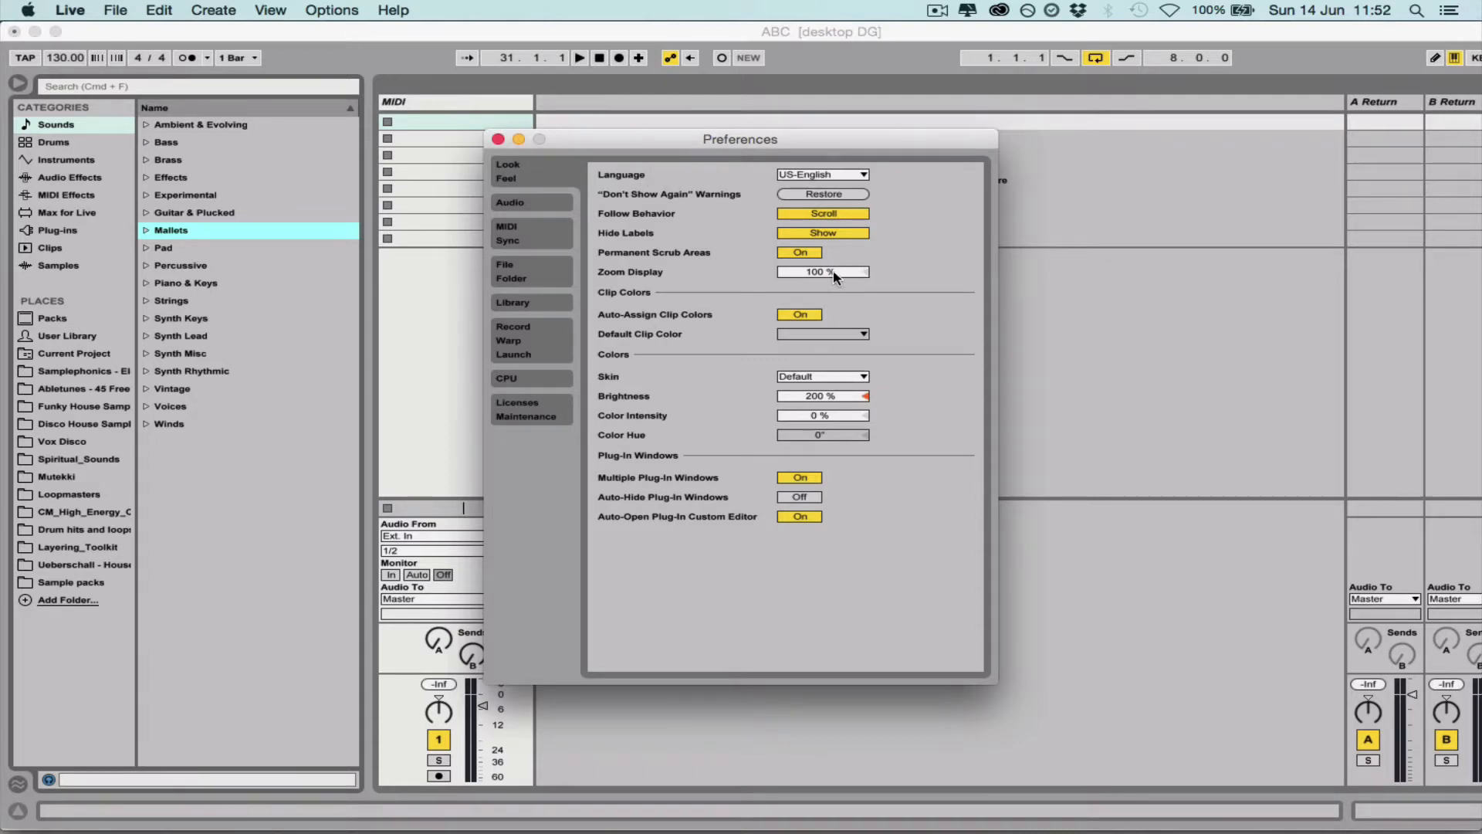
# - Try an 85 % display zoom and the Disco skin, restoring the zoom to 100 % and the skin to Default
pyautogui.moveTo(843, 275)
pyautogui.mouseDown()
pyautogui.moveTo(843, 222)
pyautogui.moveTo(843, 309)
pyautogui.moveTo(837, 276)
pyautogui.mouseUp()
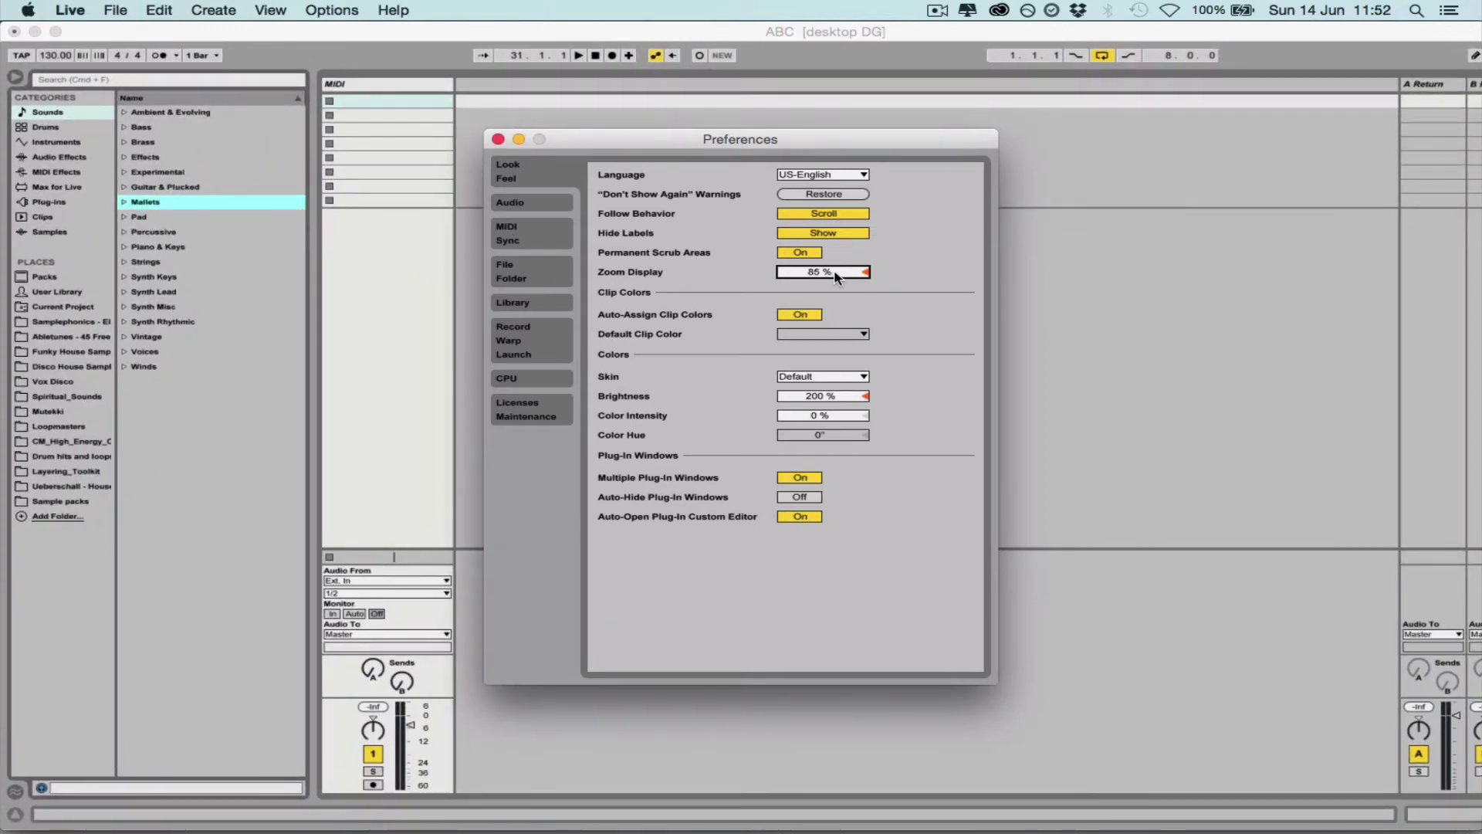
pyautogui.doubleClick(835, 275)
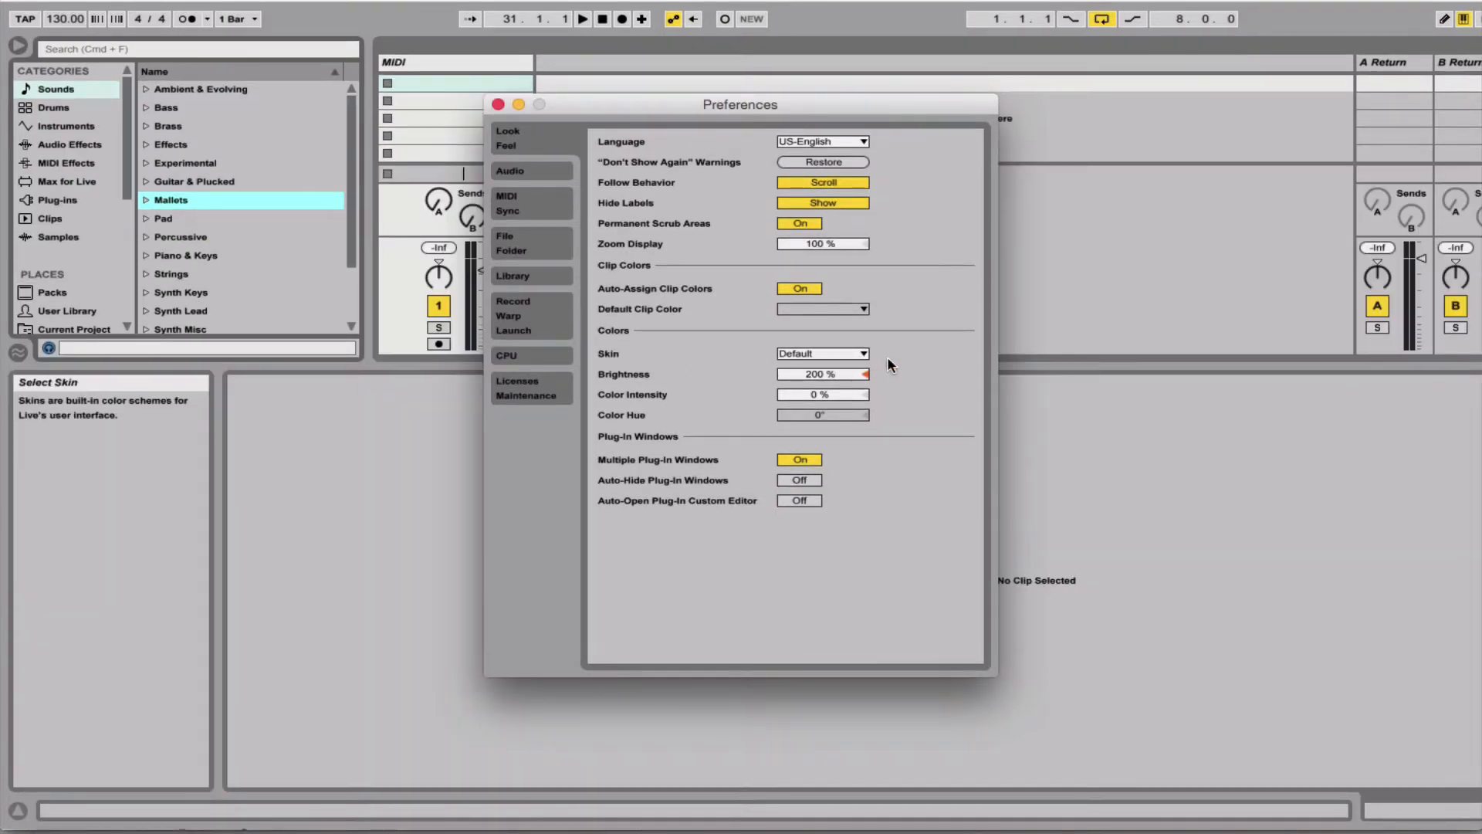
pyautogui.click(824, 355)
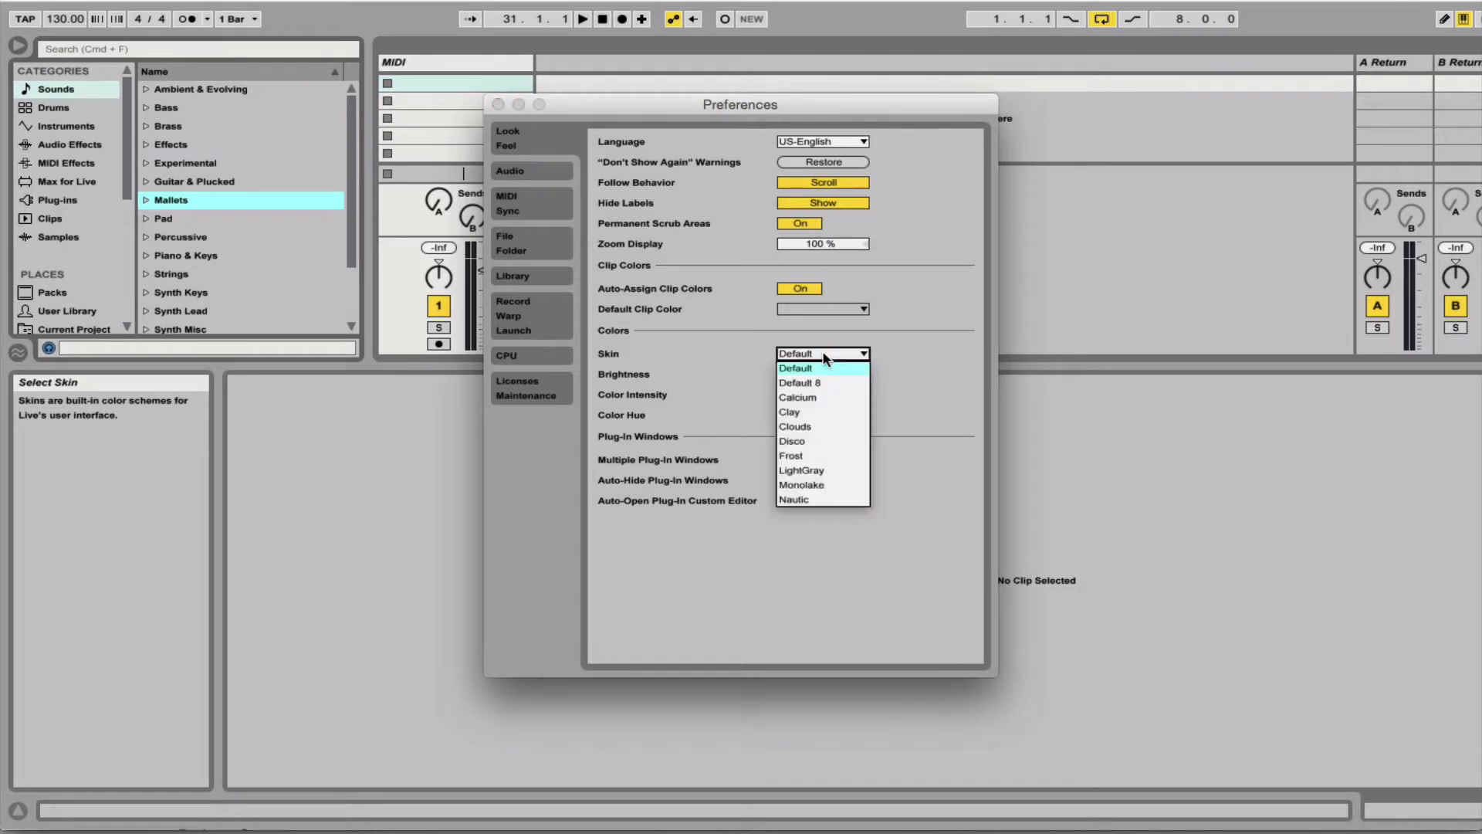
pyautogui.click(813, 441)
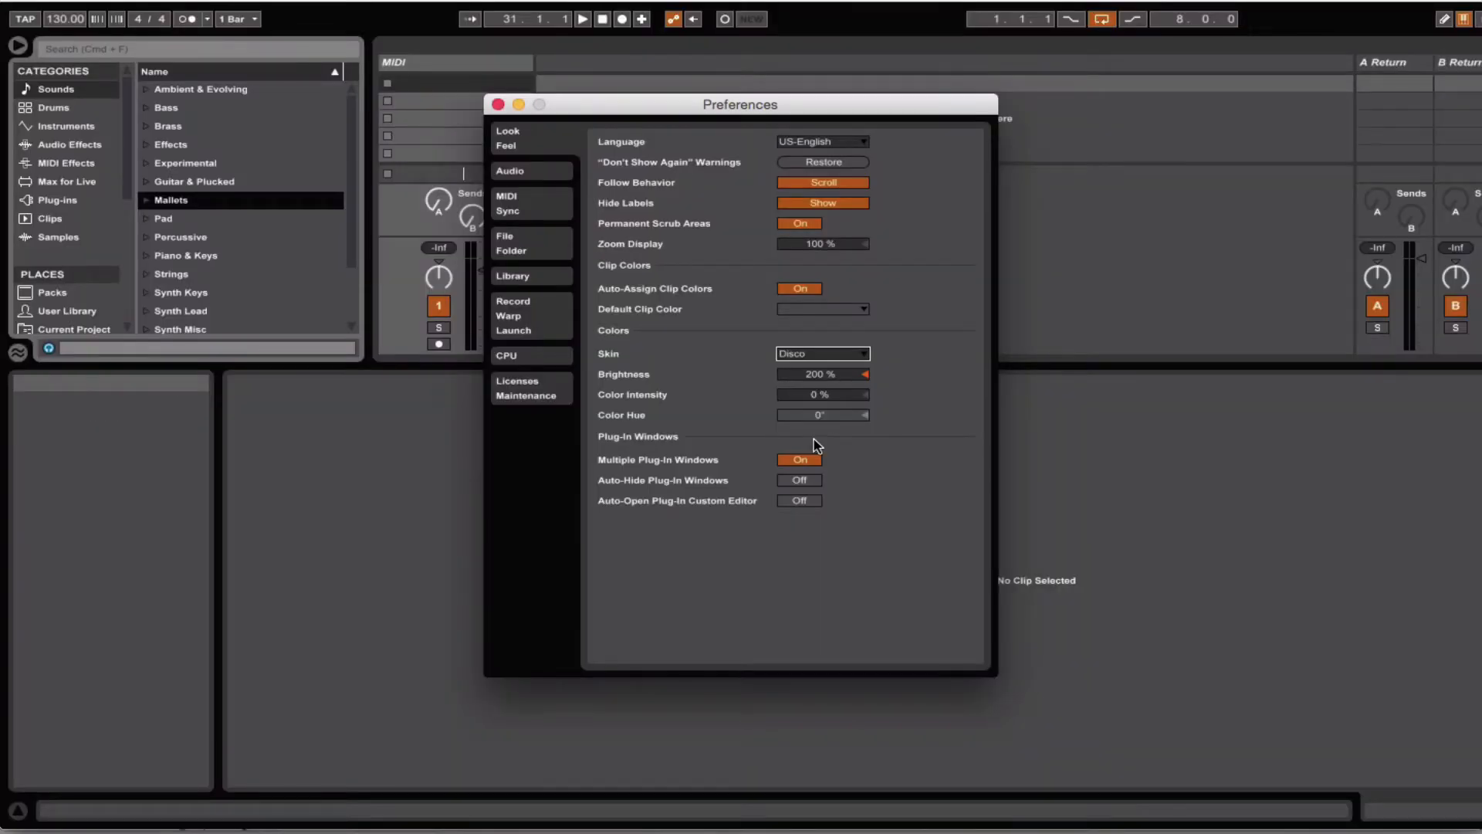
pyautogui.click(852, 355)
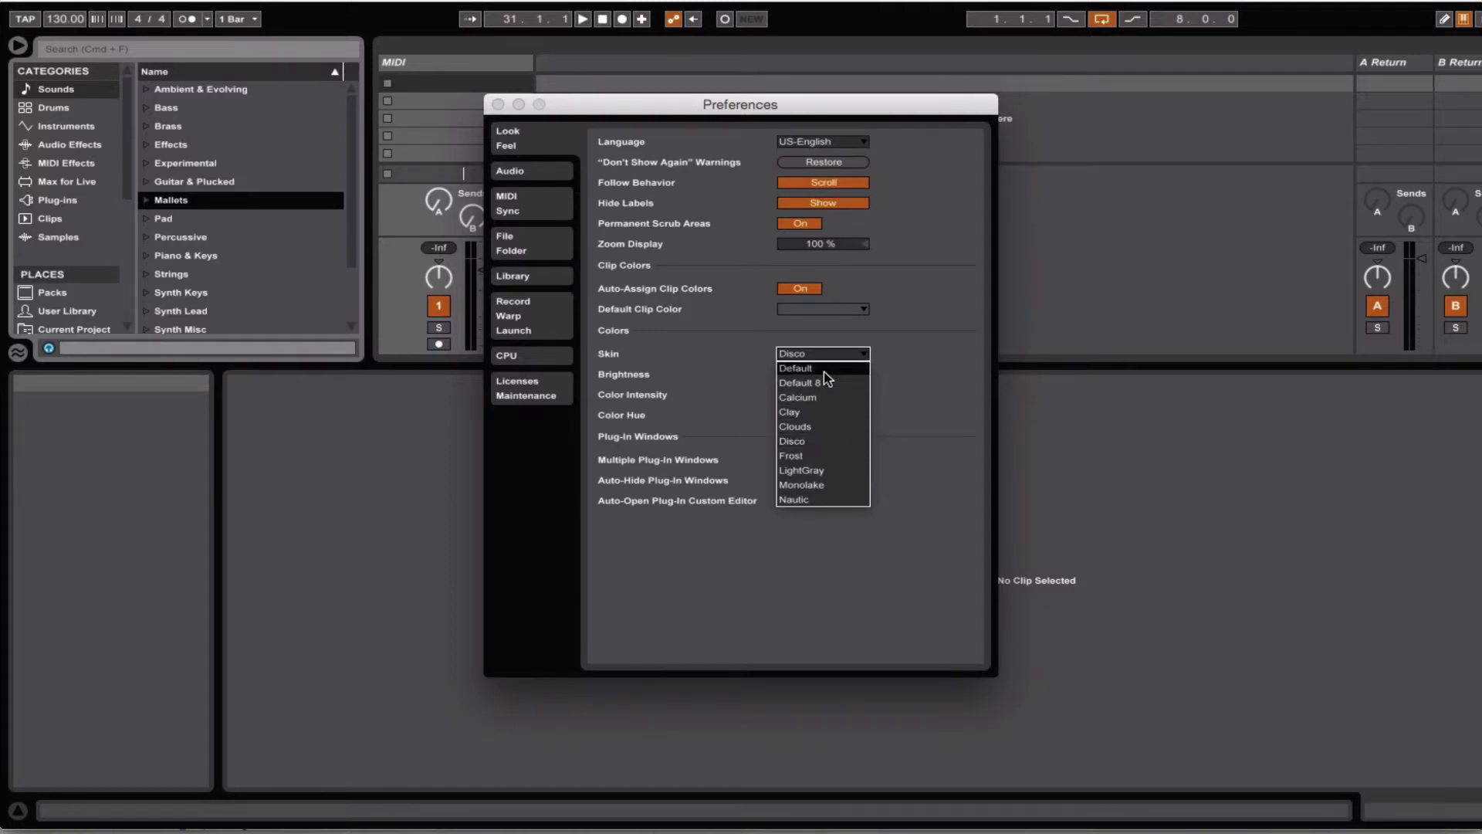
pyautogui.click(796, 369)
# - Examine the available audio output and input devices in the audio preferences
pyautogui.click(510, 171)
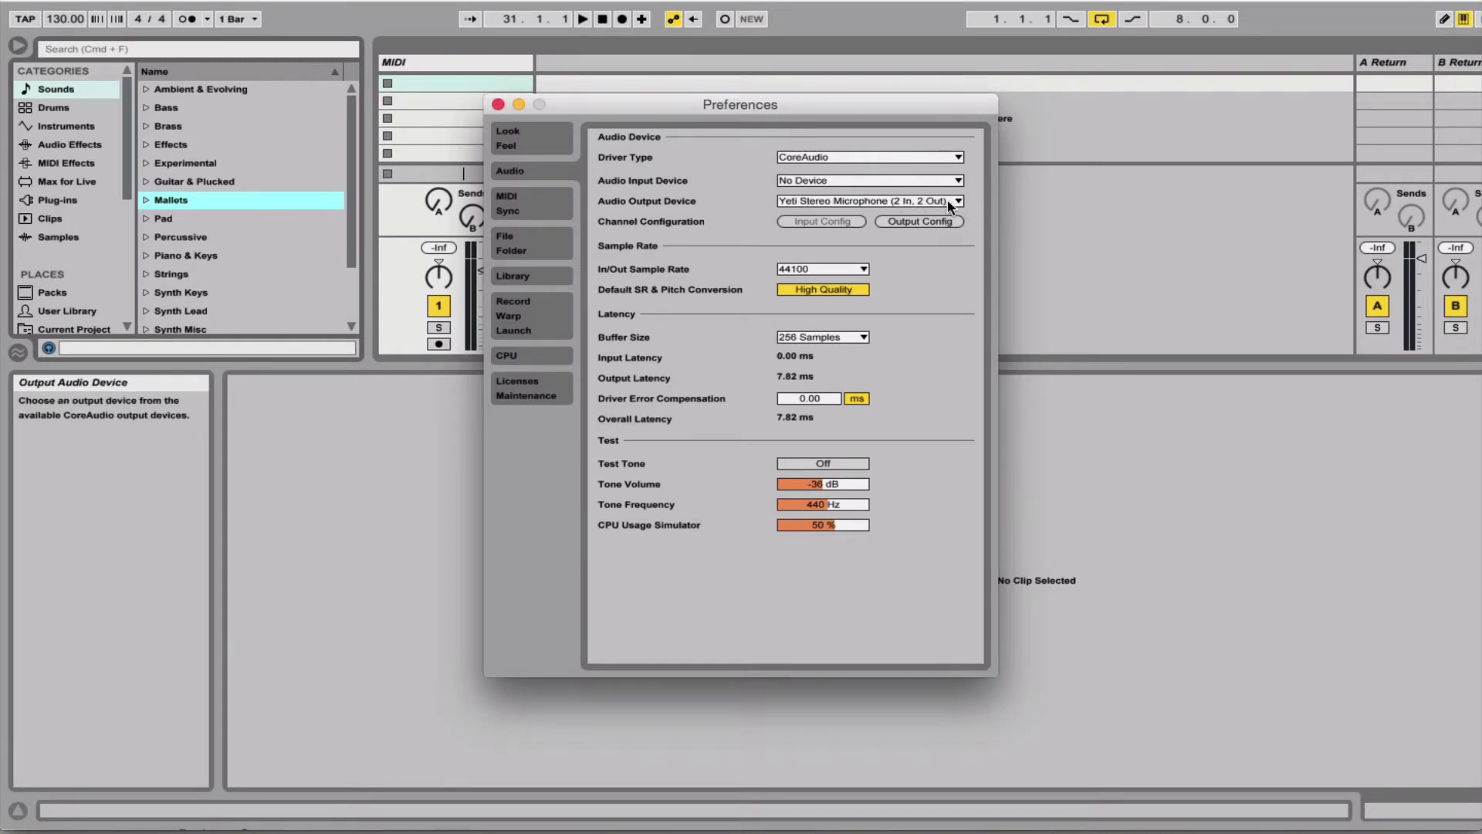
pyautogui.click(851, 207)
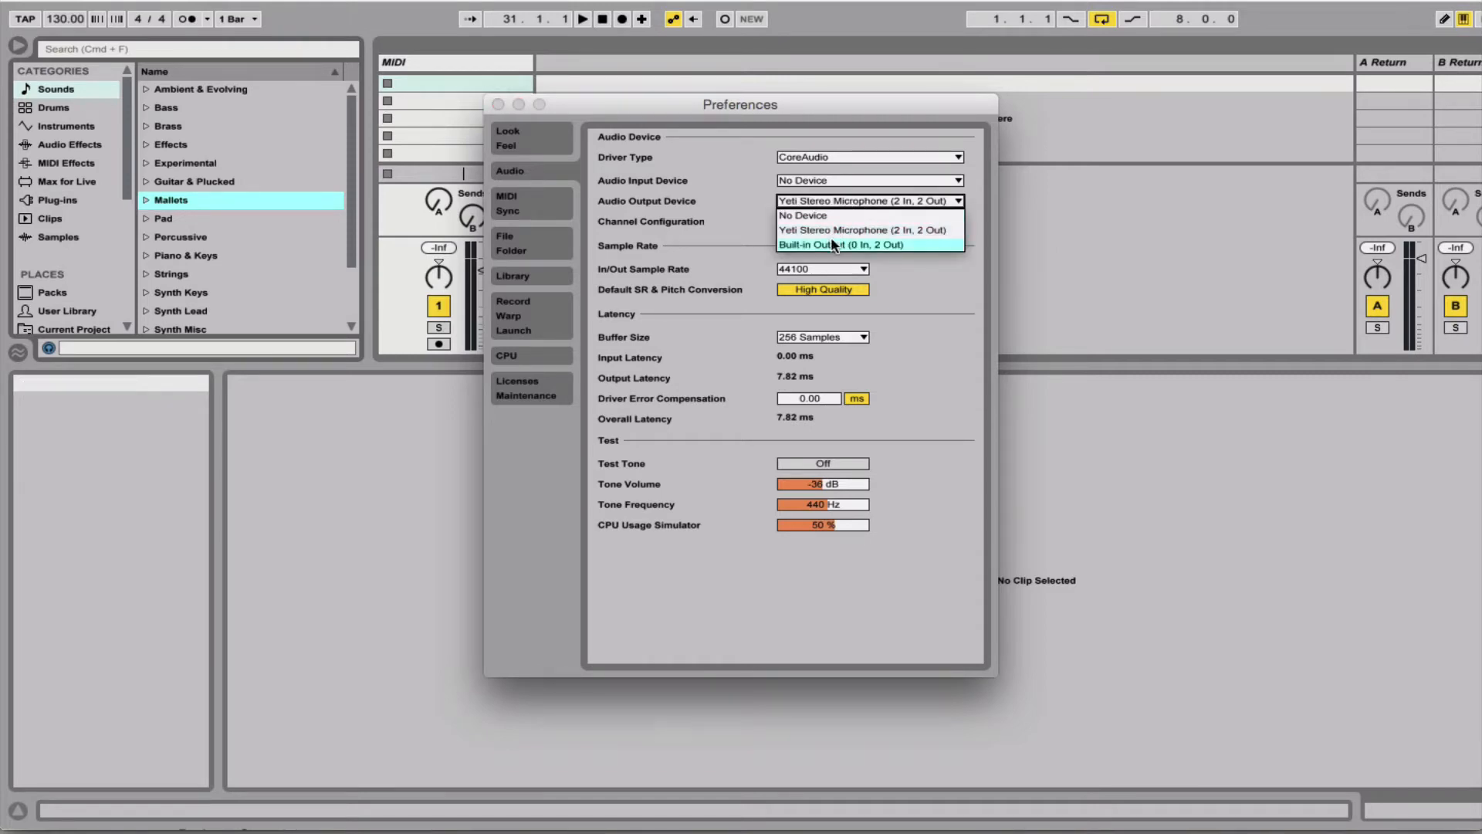
pyautogui.click(862, 246)
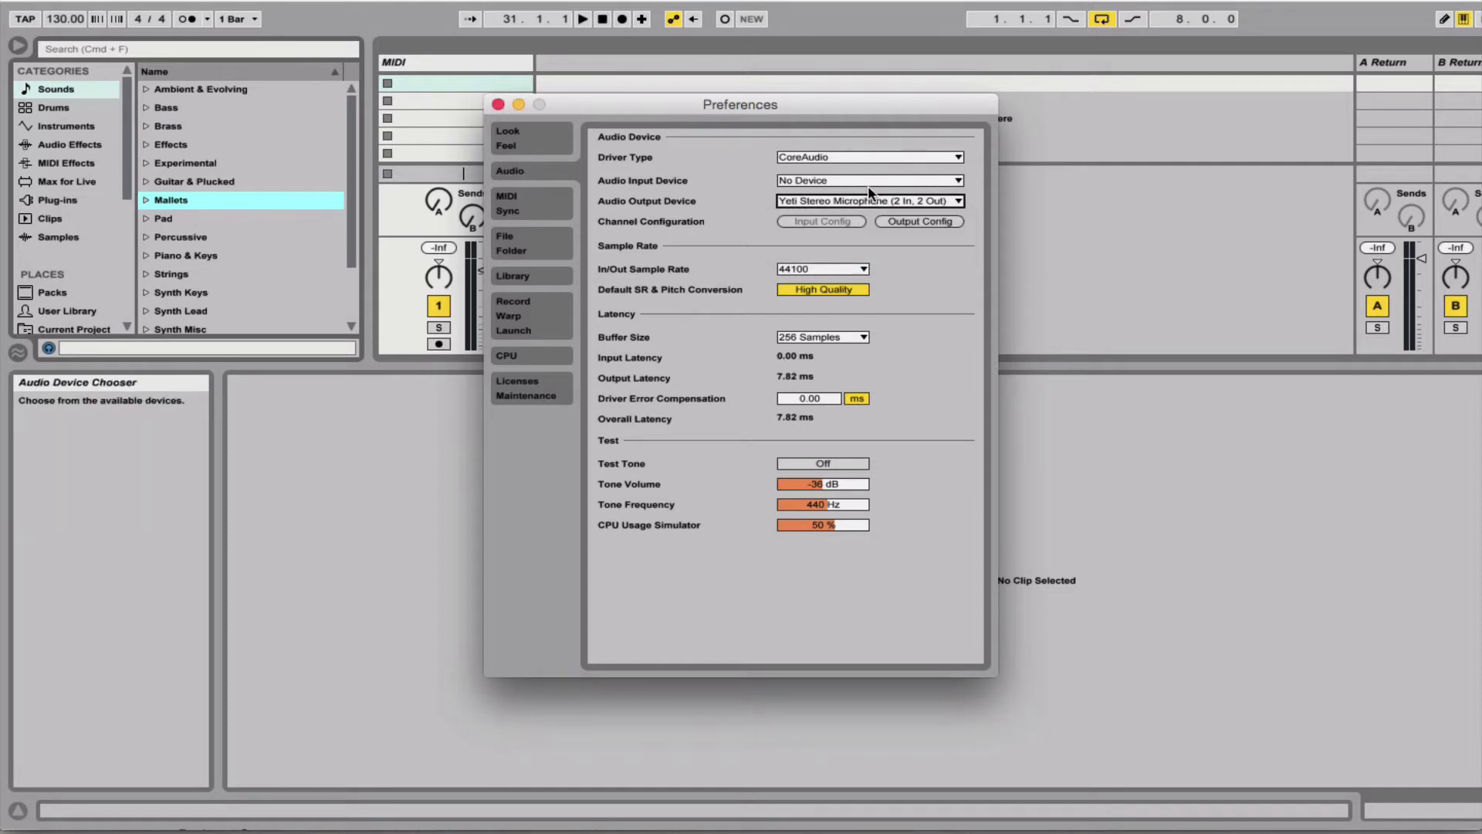
pyautogui.click(865, 182)
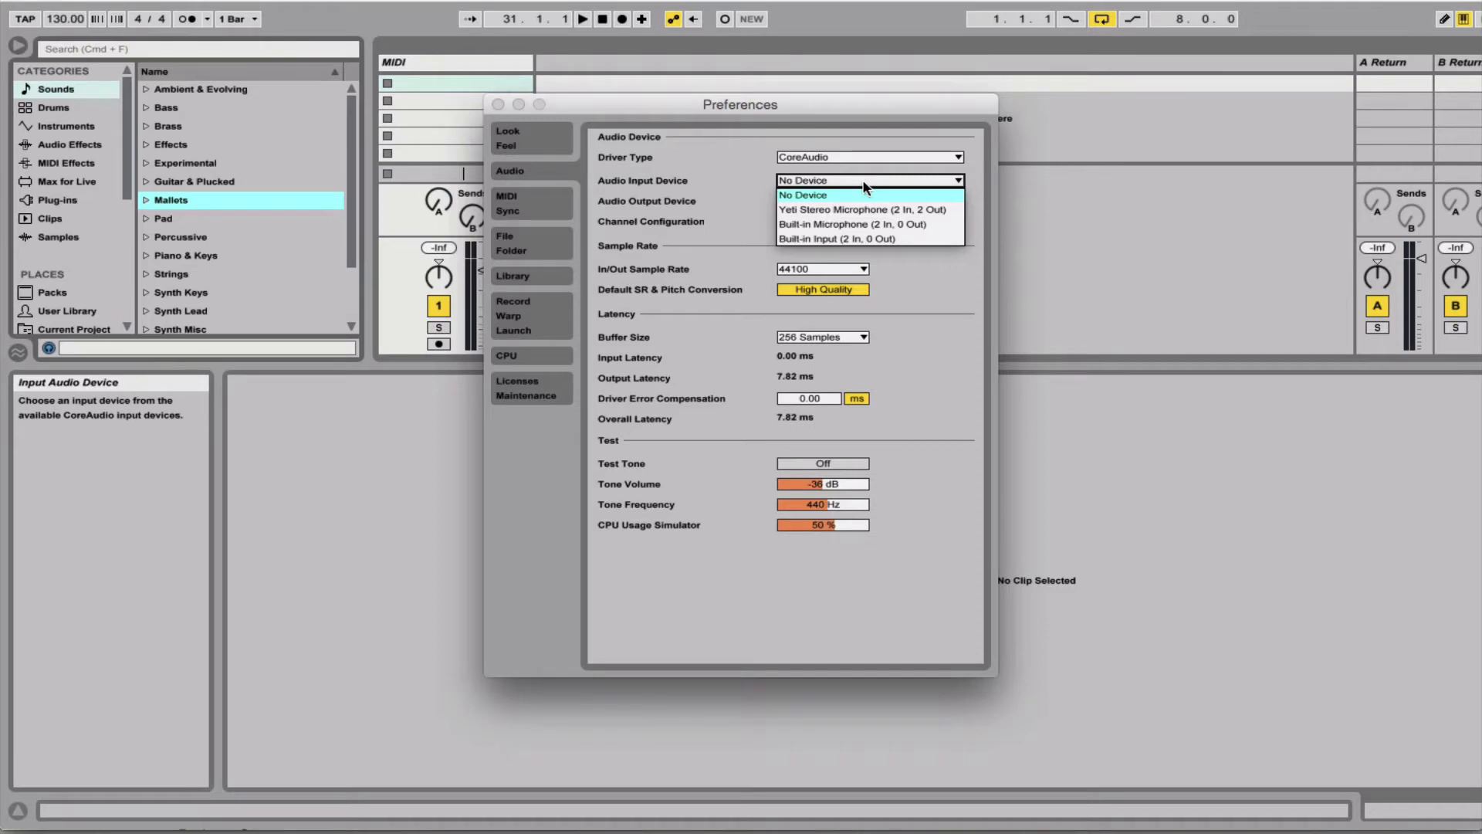
pyautogui.click(863, 182)
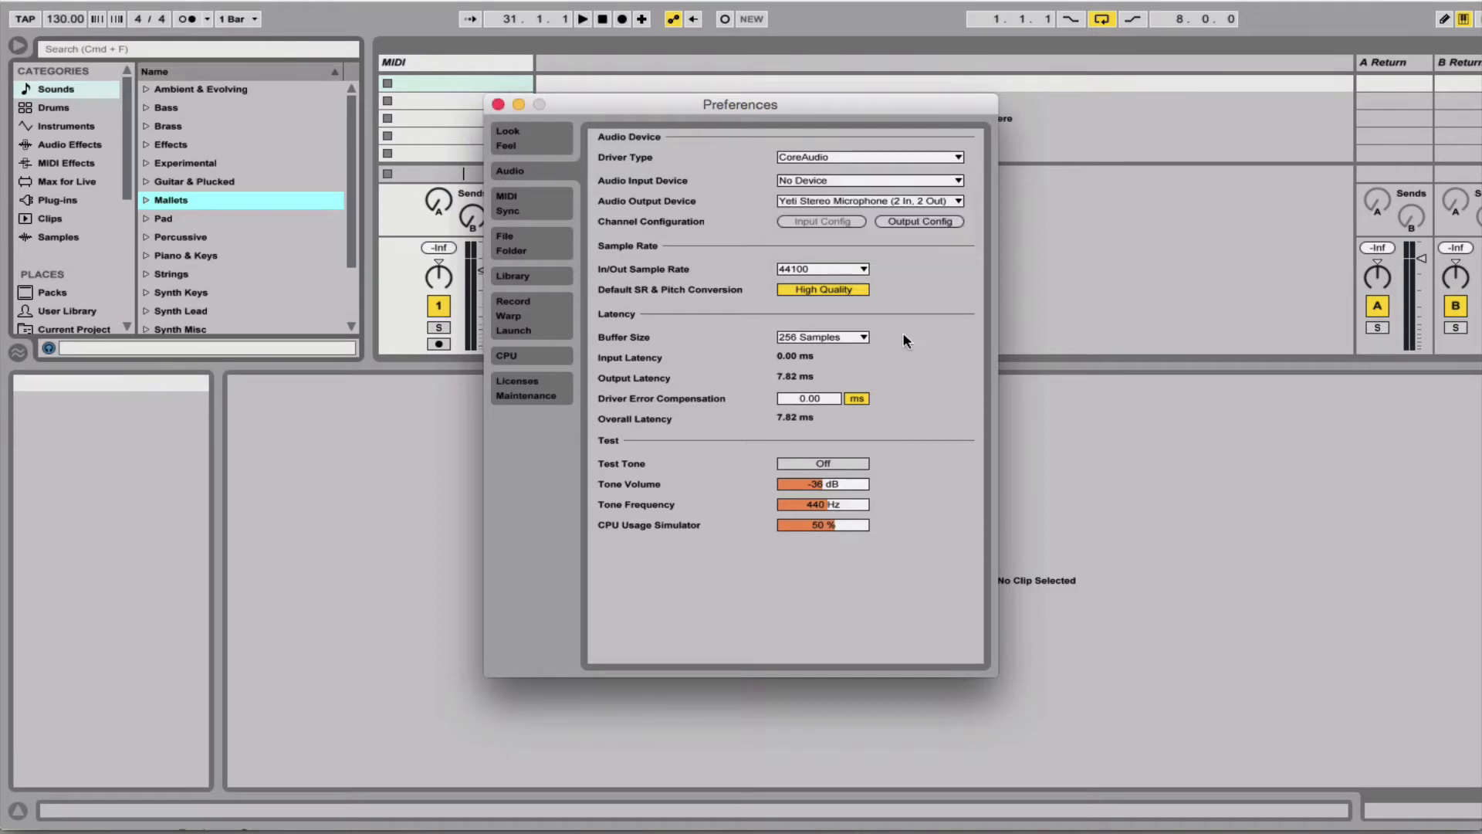
# - Try audio buffer sizes of 1024 and 128 samples, and return the buffer to 256 samples
pyautogui.click(862, 338)
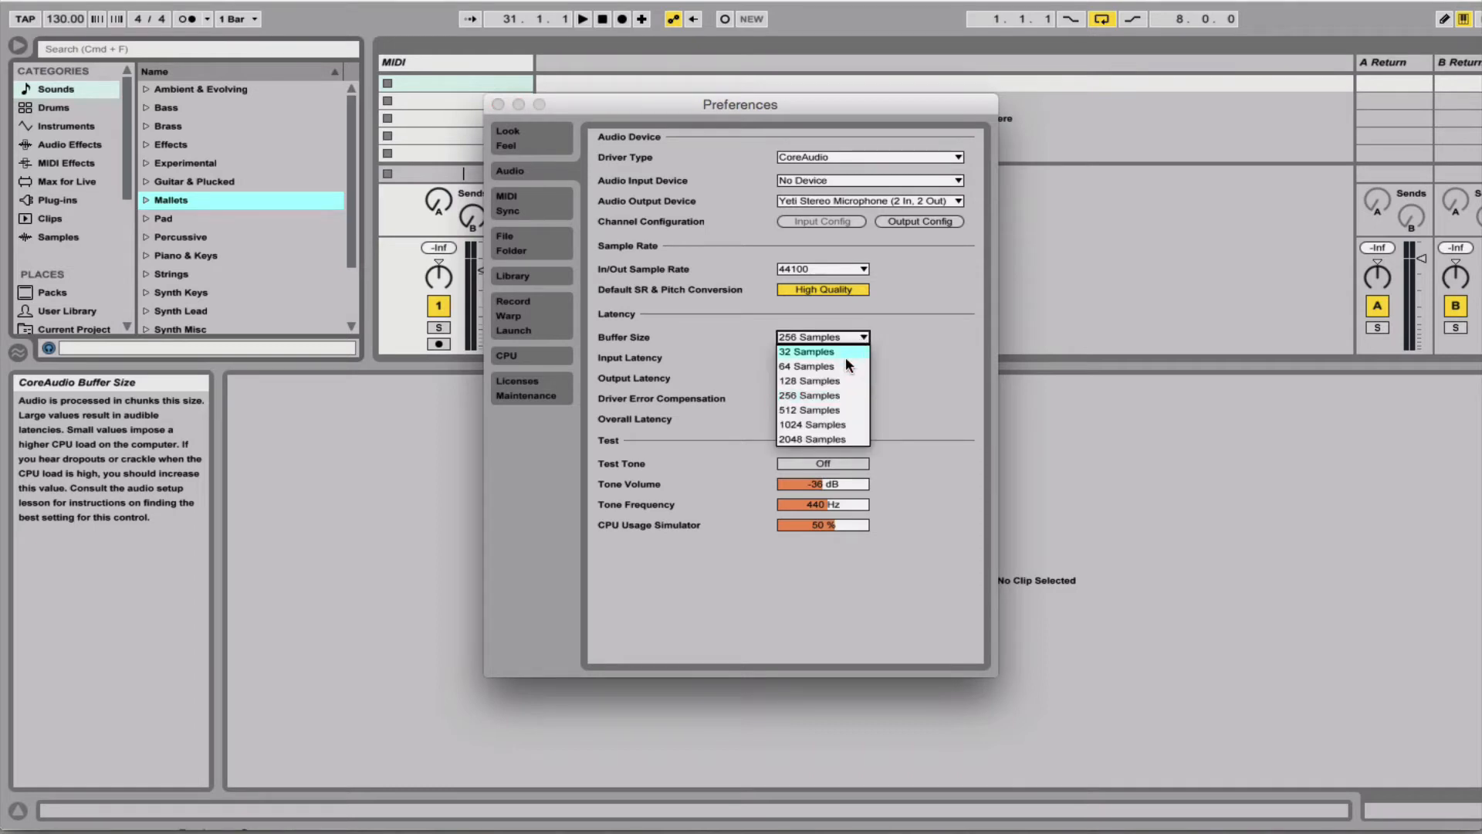
pyautogui.click(826, 425)
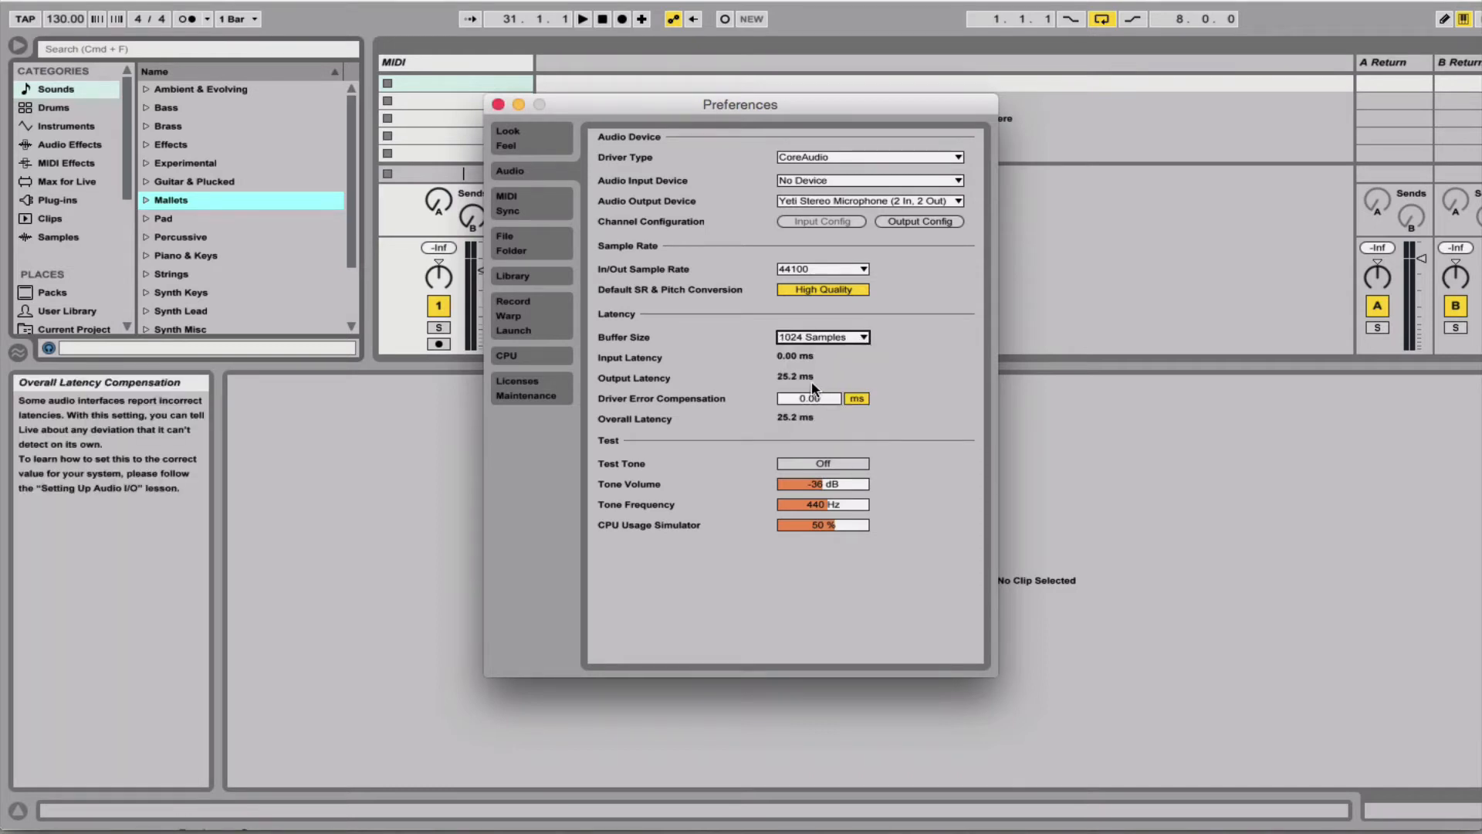
pyautogui.click(858, 341)
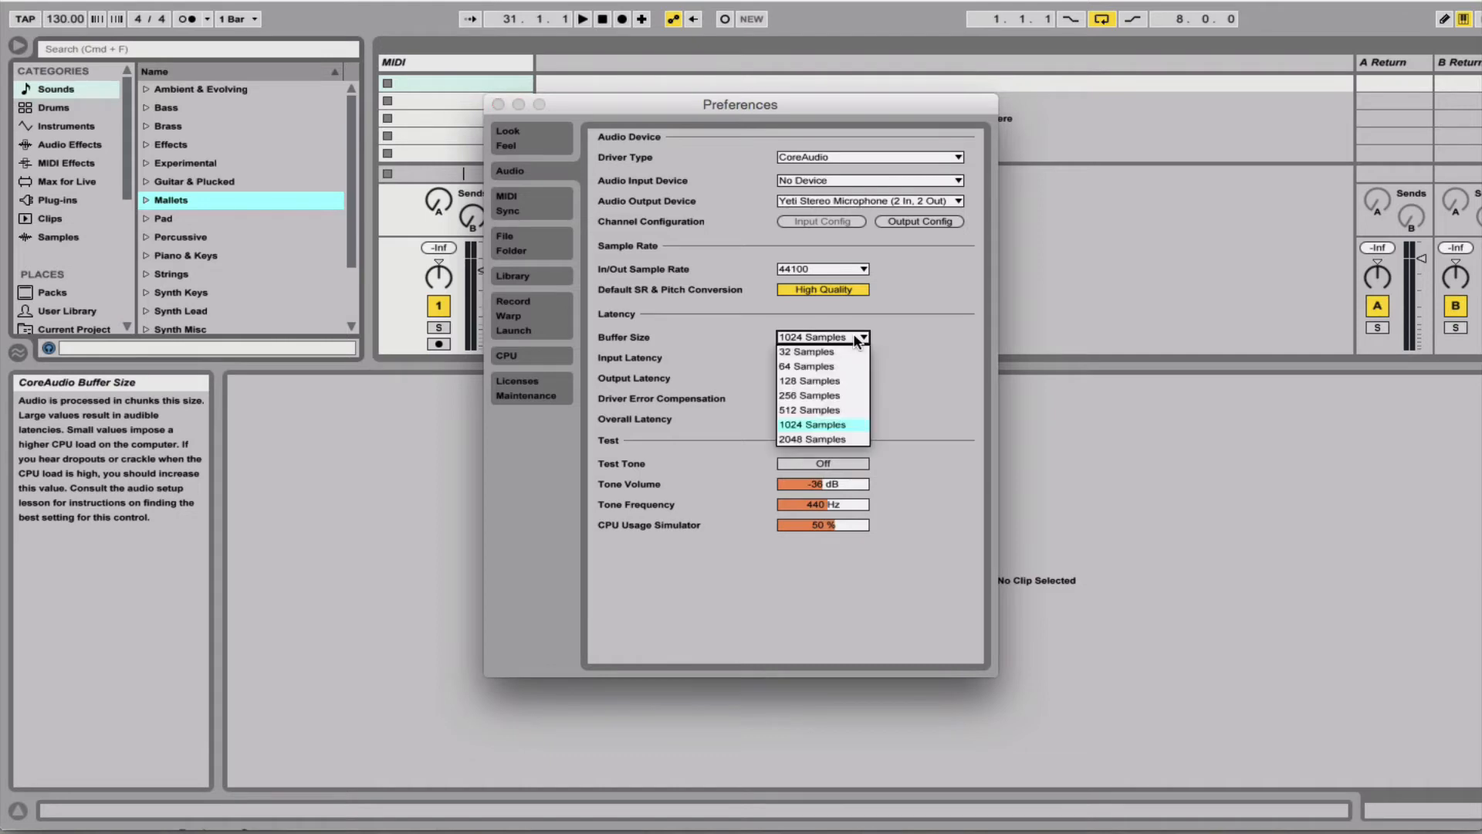
pyautogui.click(809, 396)
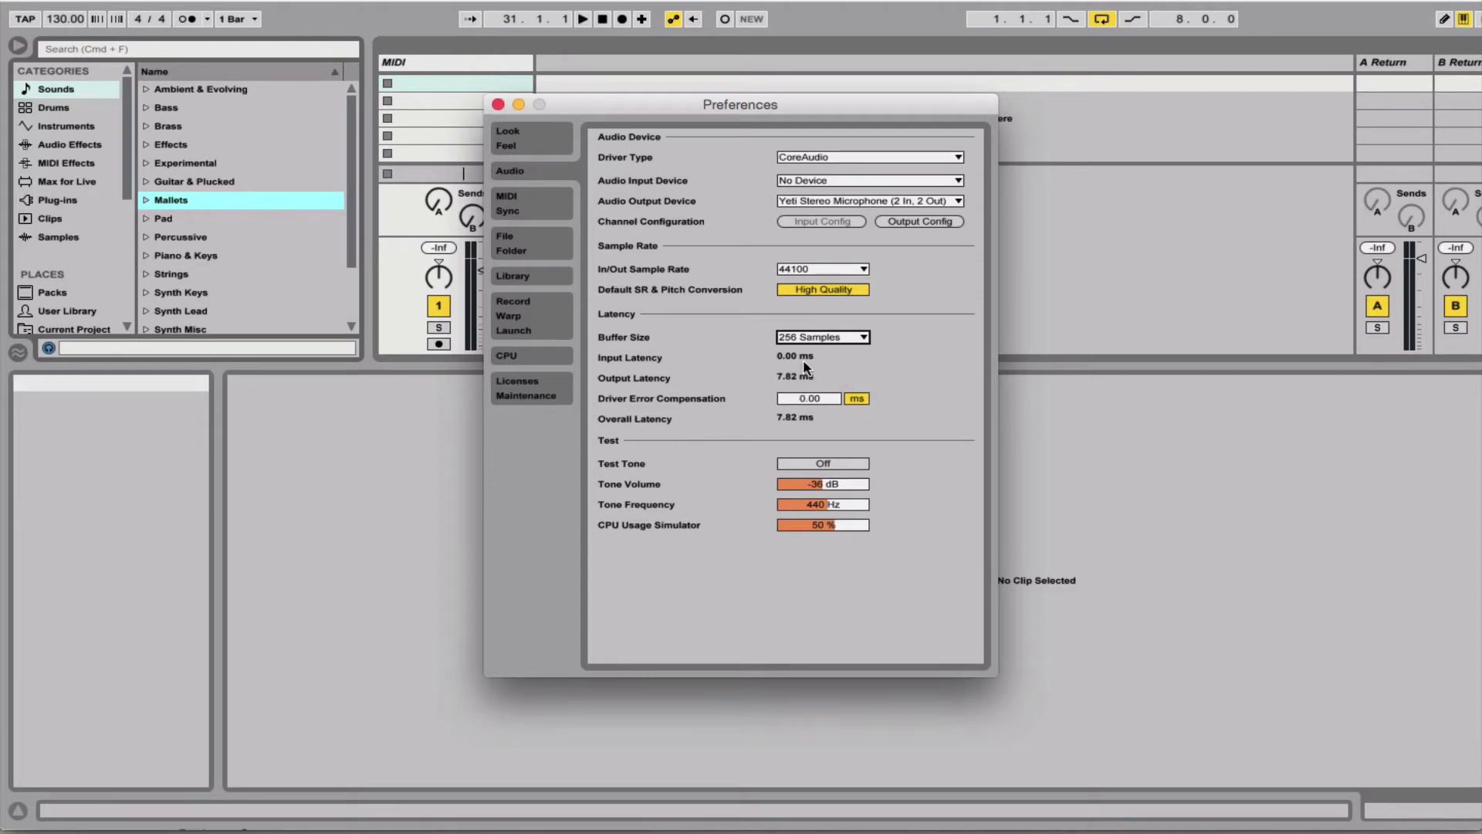
pyautogui.click(863, 338)
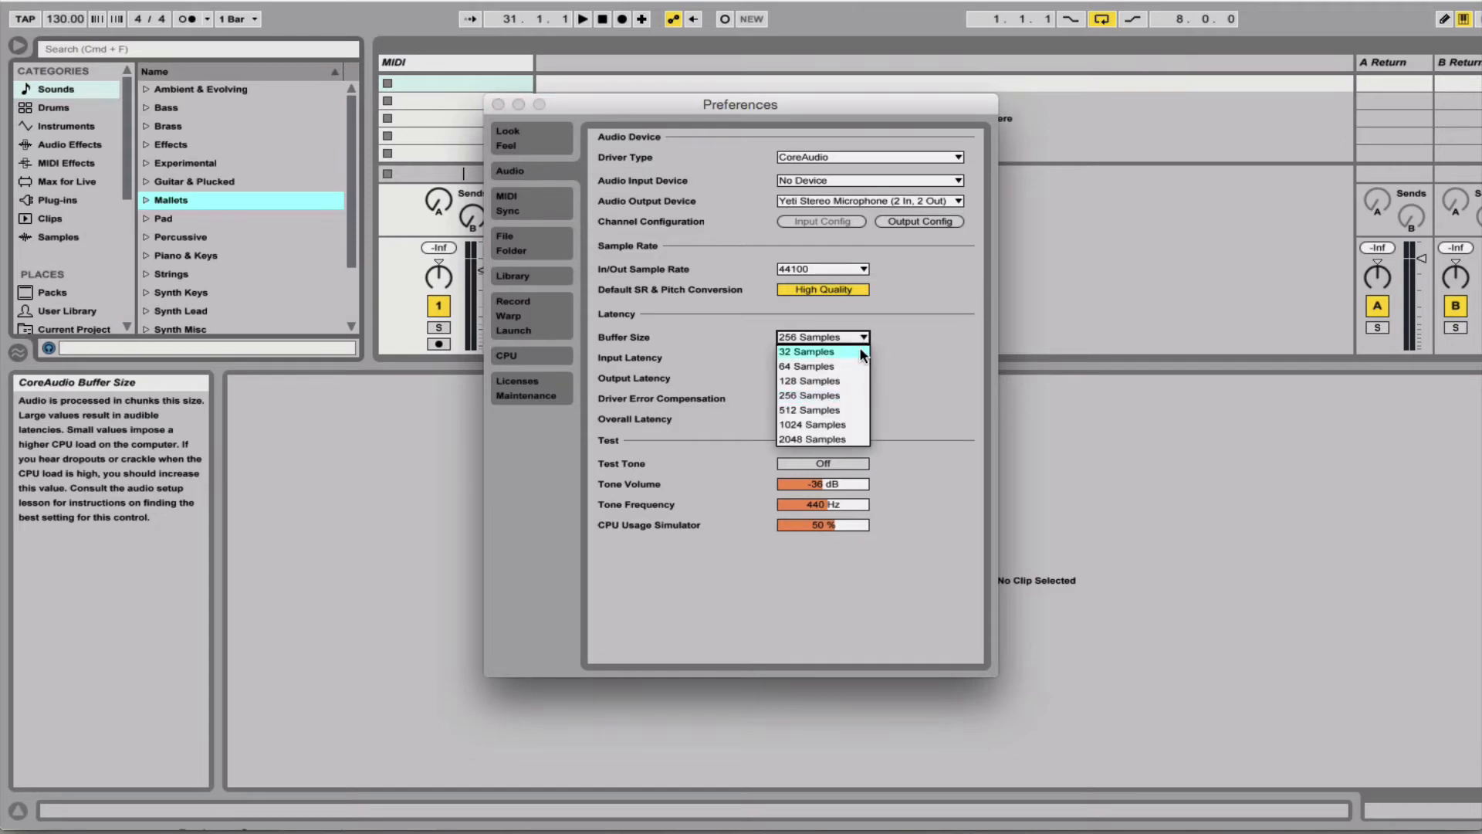
pyautogui.click(832, 425)
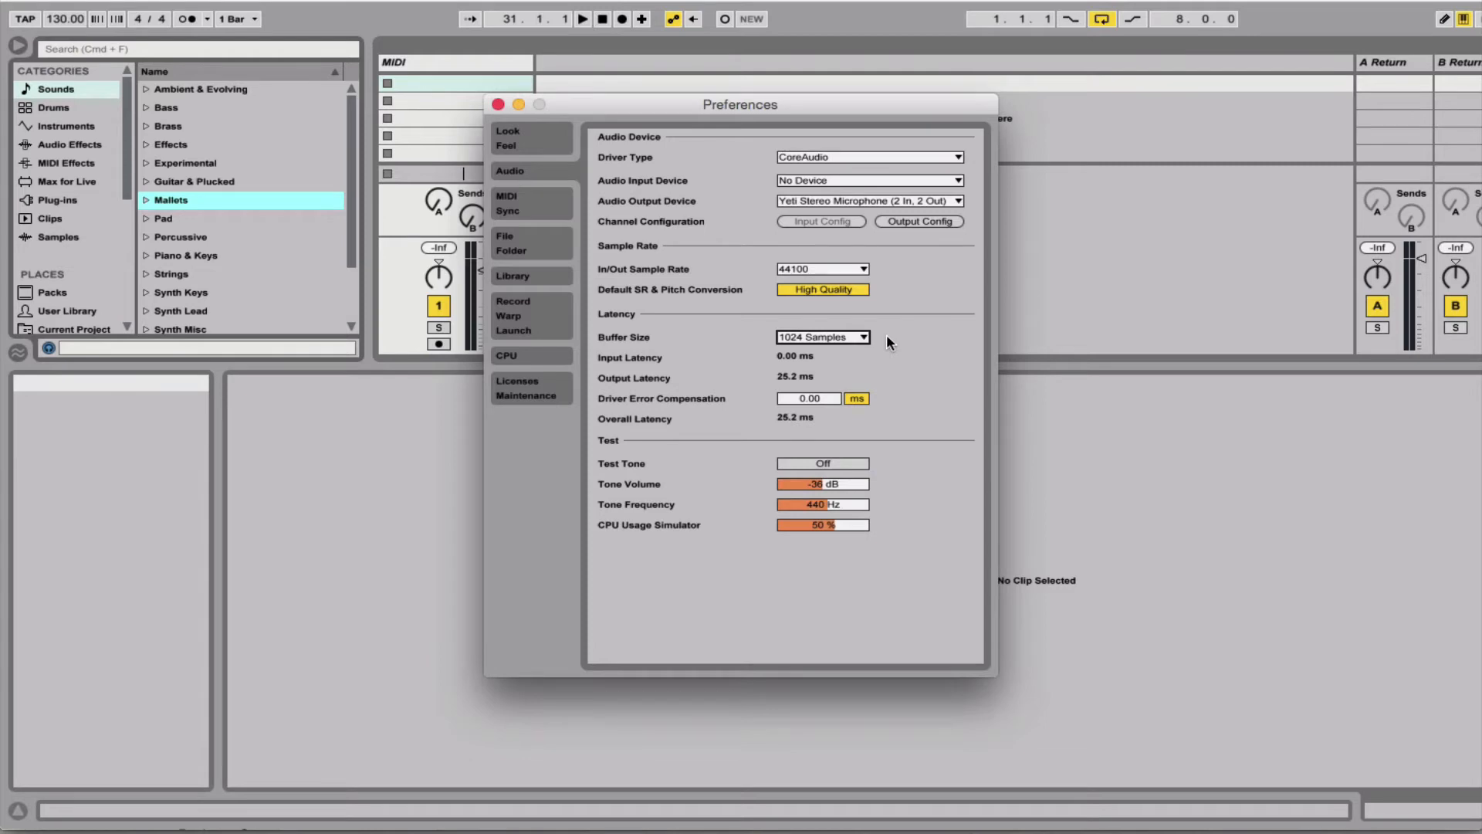
pyautogui.click(849, 338)
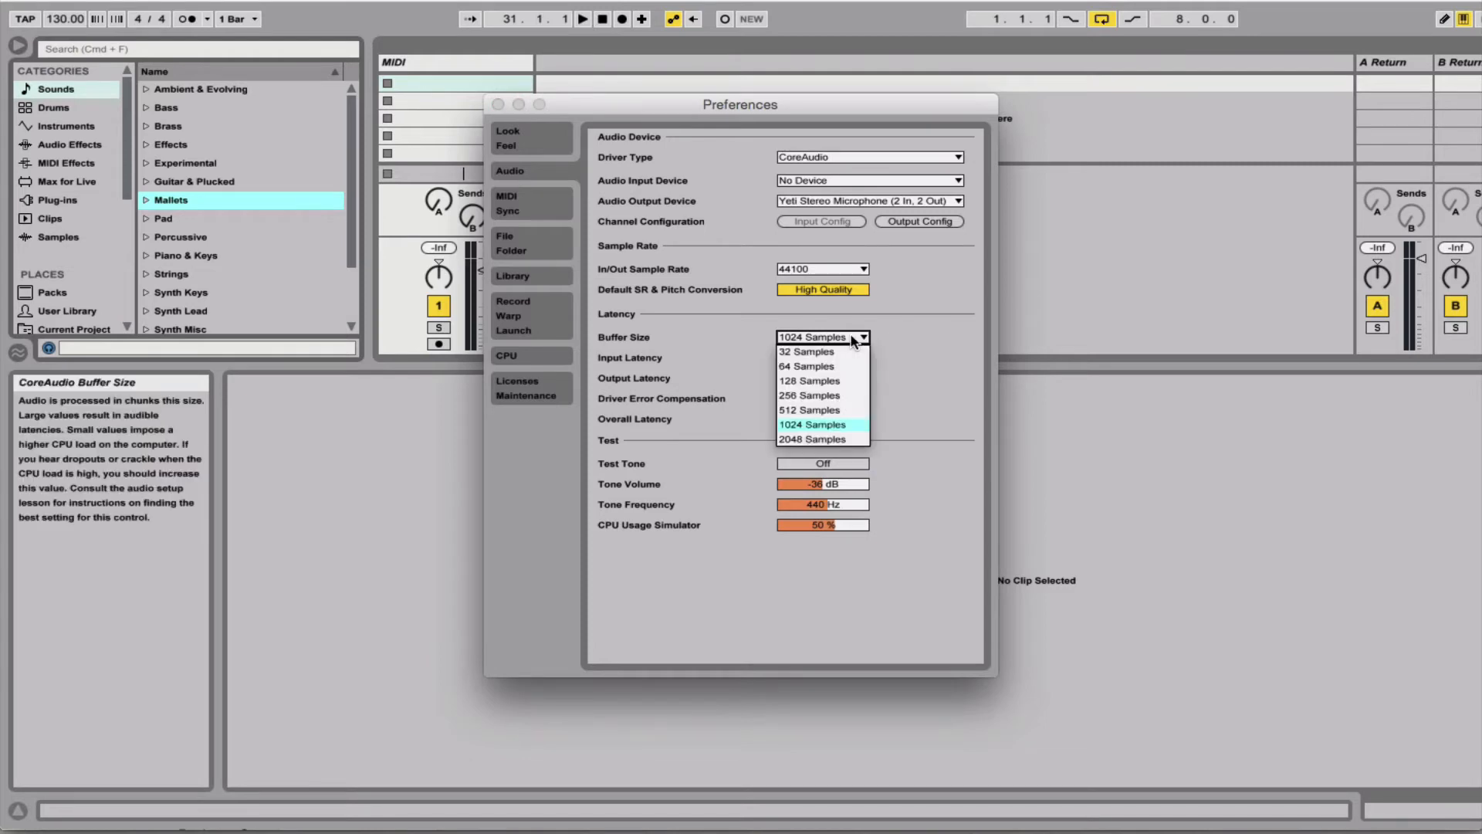
pyautogui.click(831, 381)
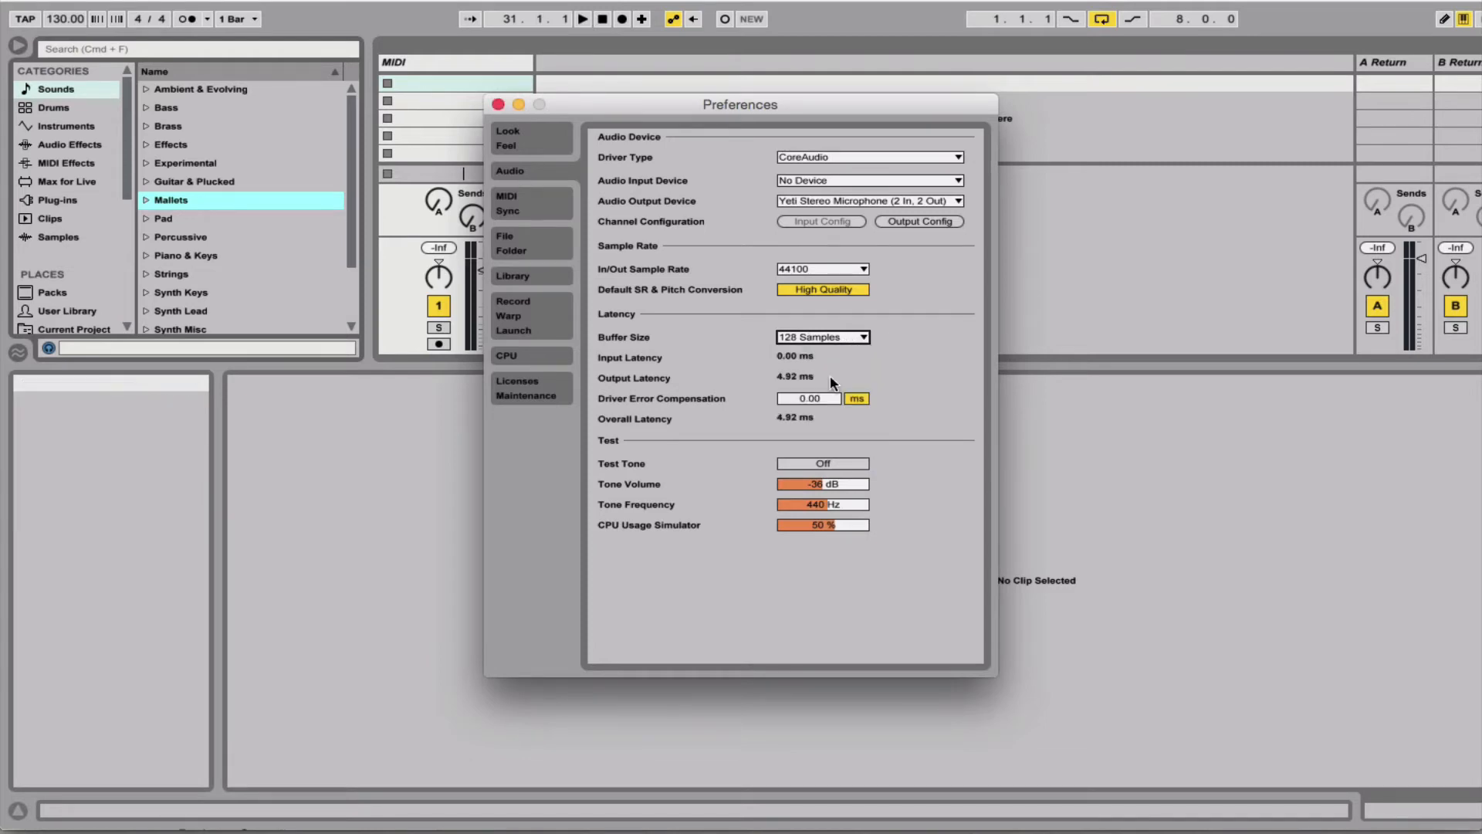
pyautogui.click(860, 338)
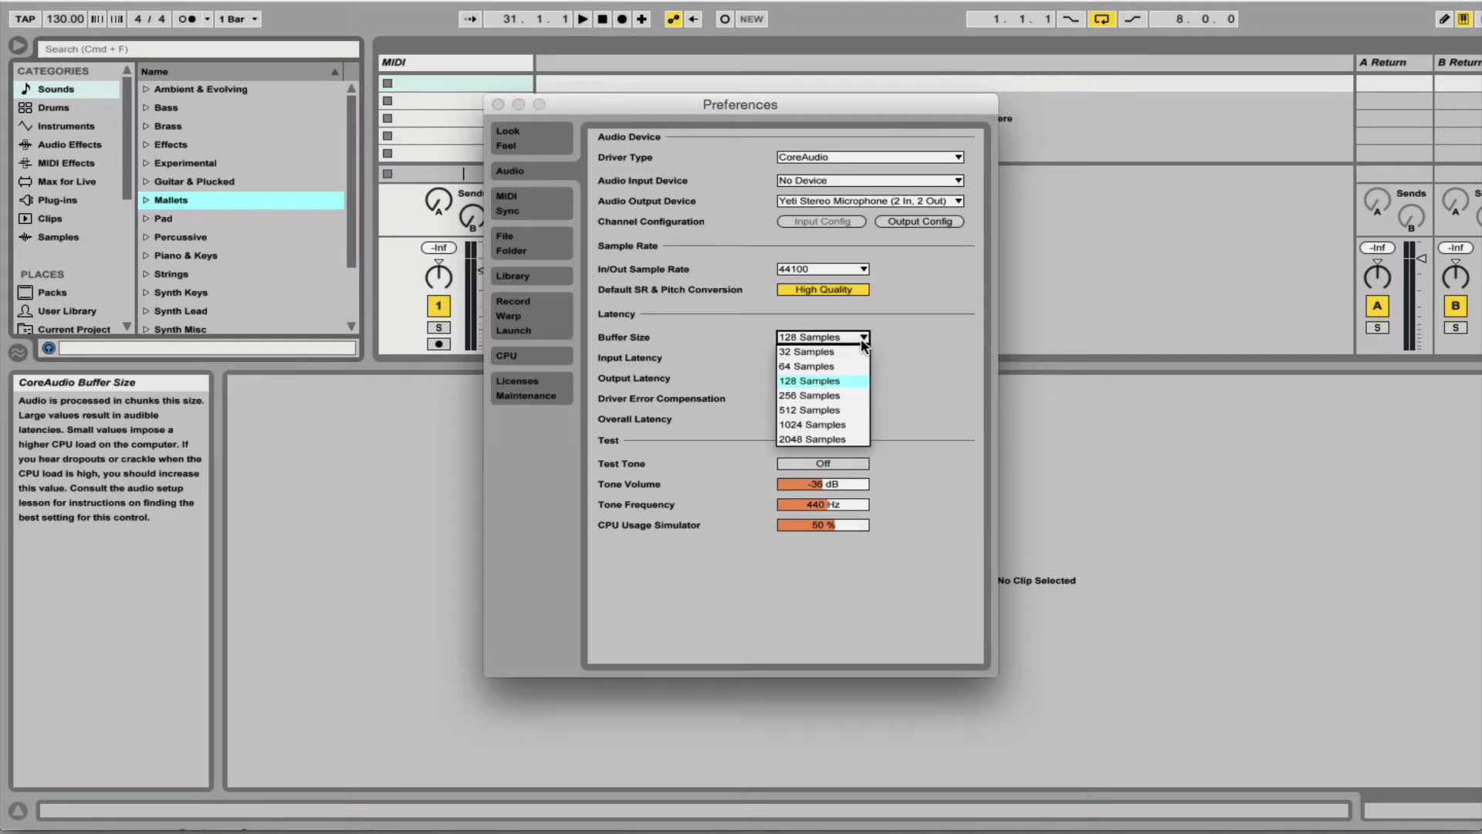
pyautogui.click(818, 395)
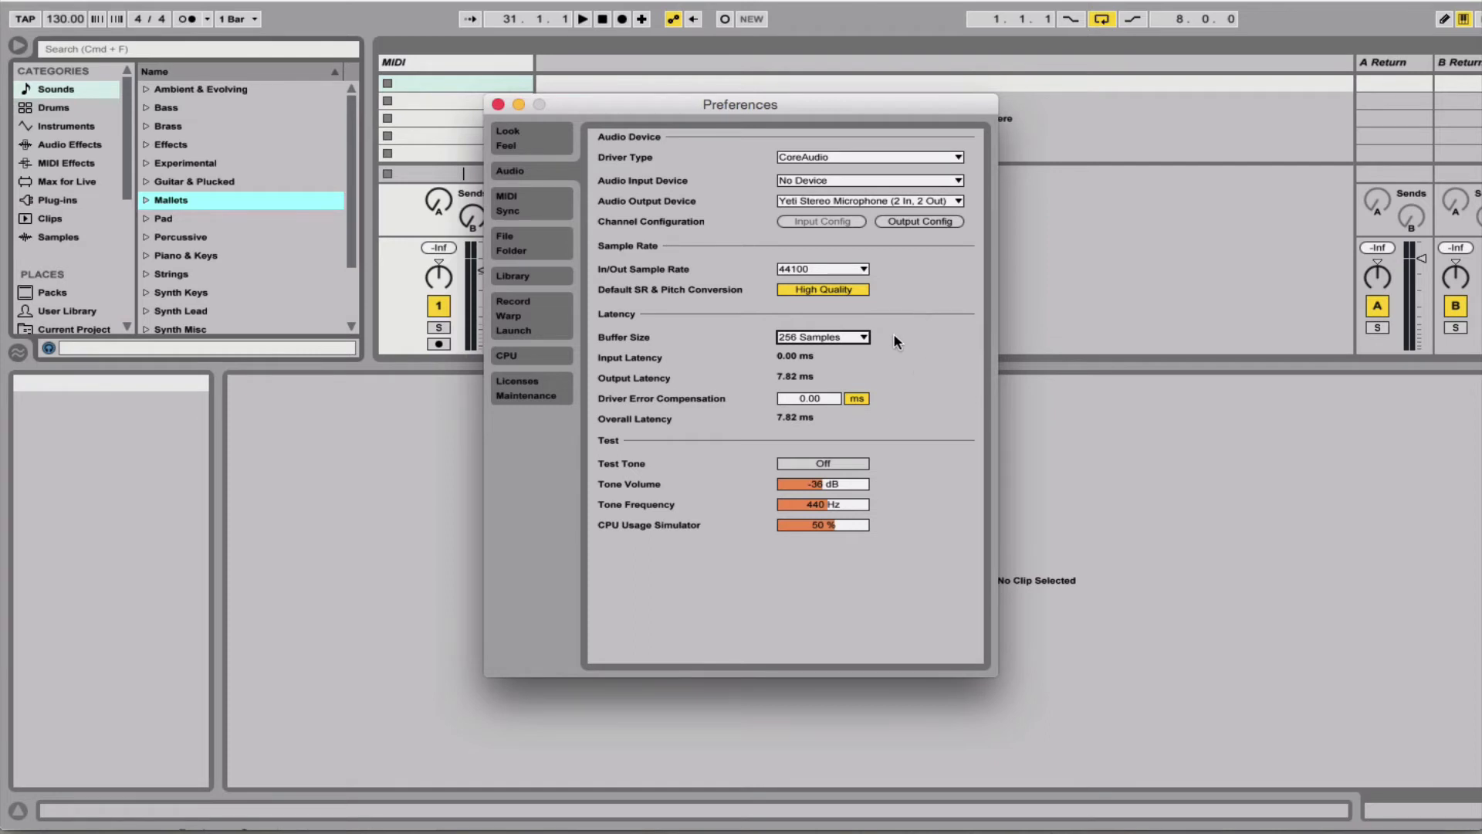
# - Assign Launchkey as the first MIDI control surface and check its input and output port choices
pyautogui.click(523, 202)
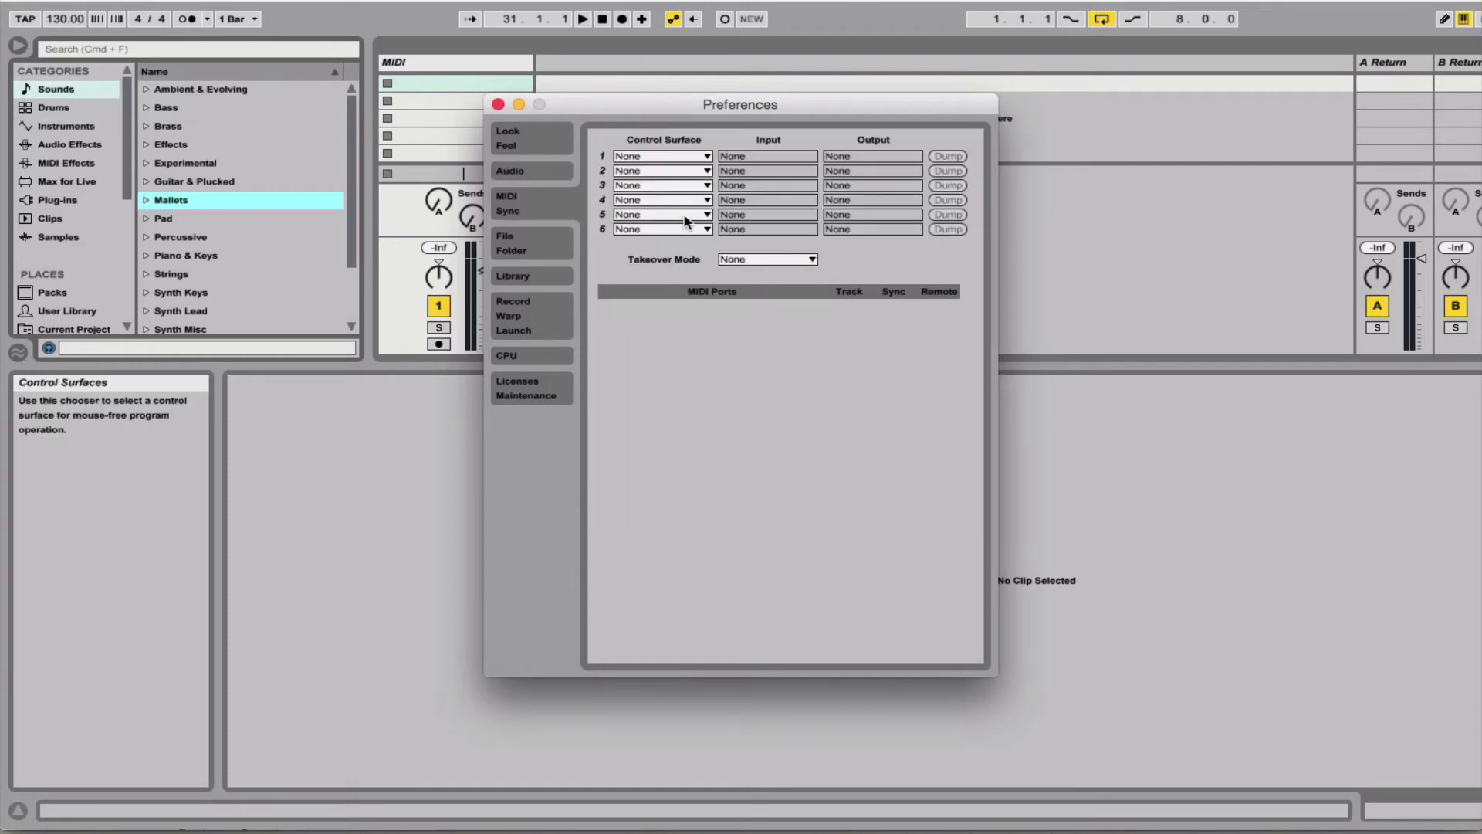
pyautogui.click(706, 157)
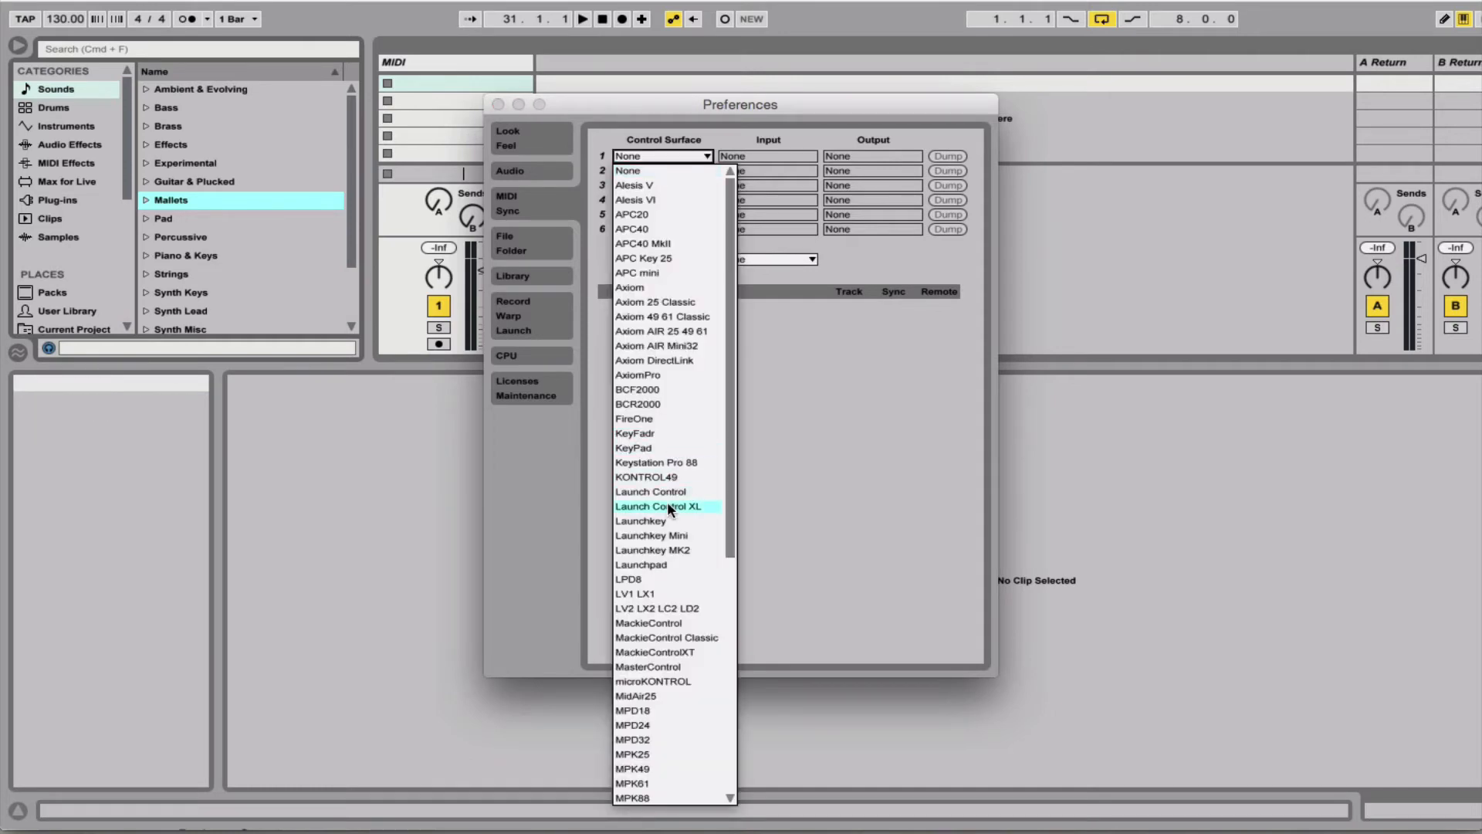
pyautogui.scroll(-3, 667, 507)
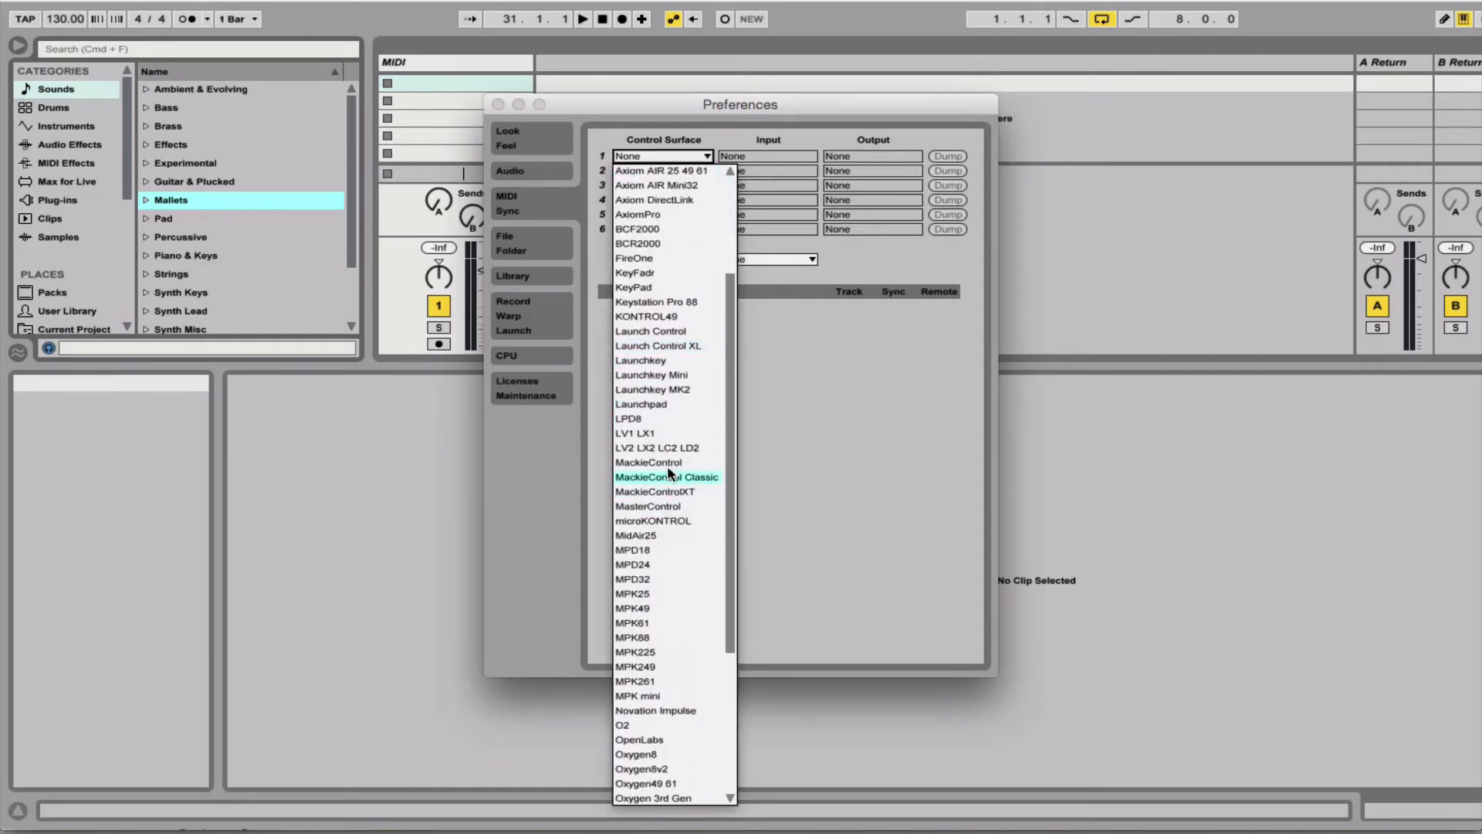
pyautogui.click(668, 360)
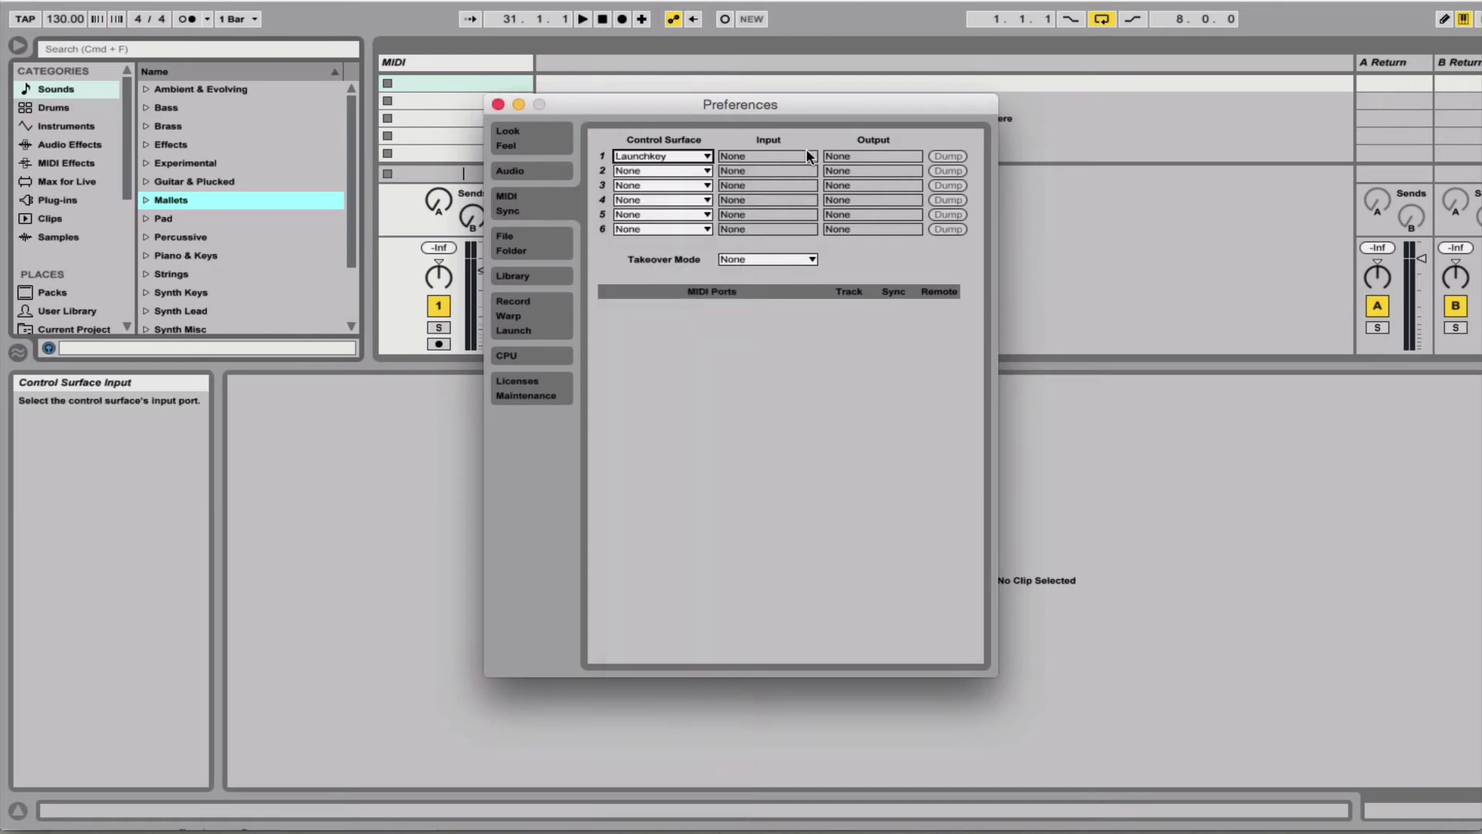
pyautogui.click(805, 154)
pyautogui.click(866, 160)
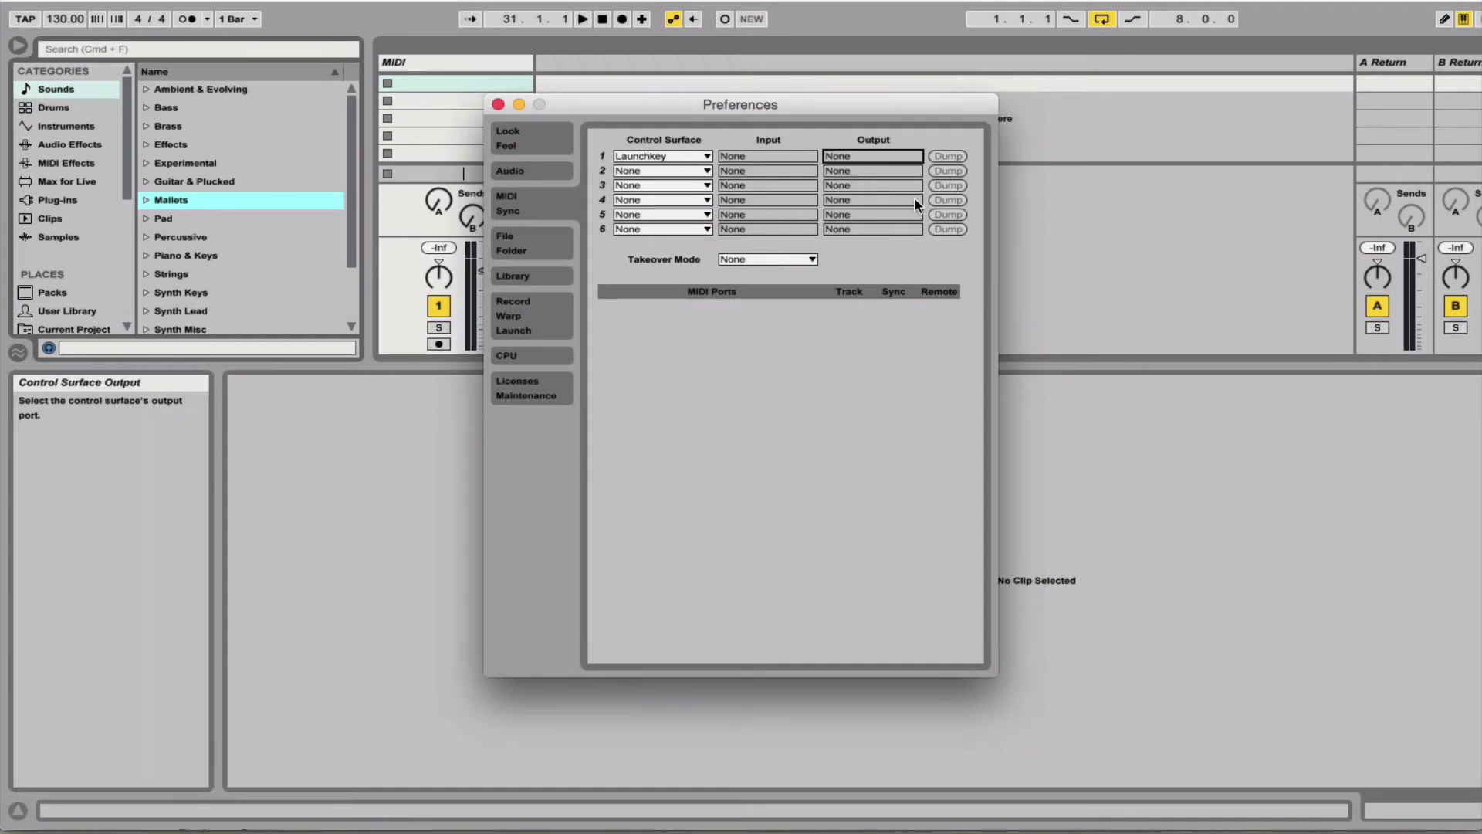
# - Examine the file and folder, library, record/warp/launch, CPU, and licenses and maintenance preferences
pyautogui.click(514, 244)
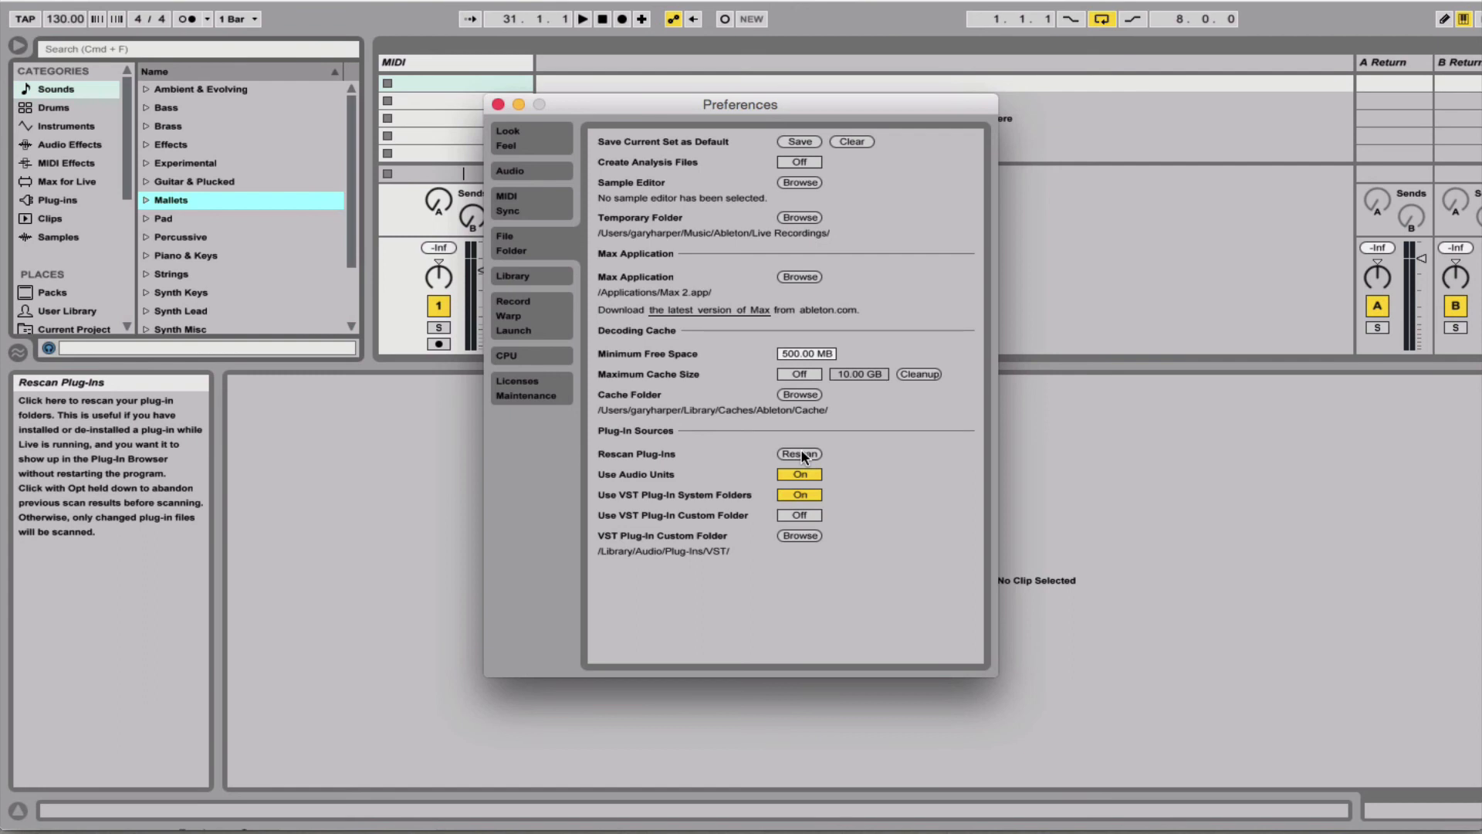
pyautogui.click(524, 319)
pyautogui.click(524, 356)
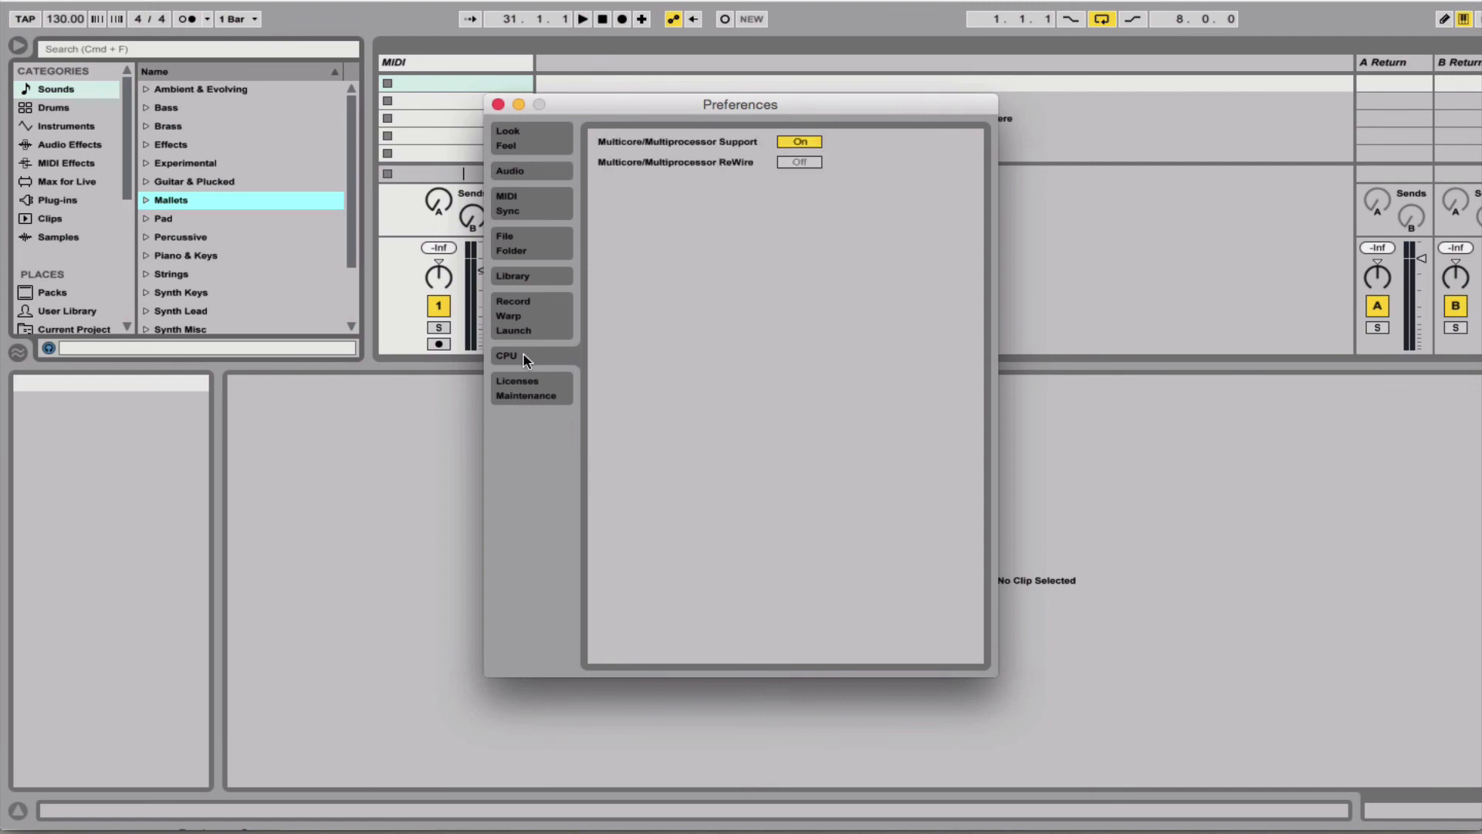
pyautogui.click(524, 388)
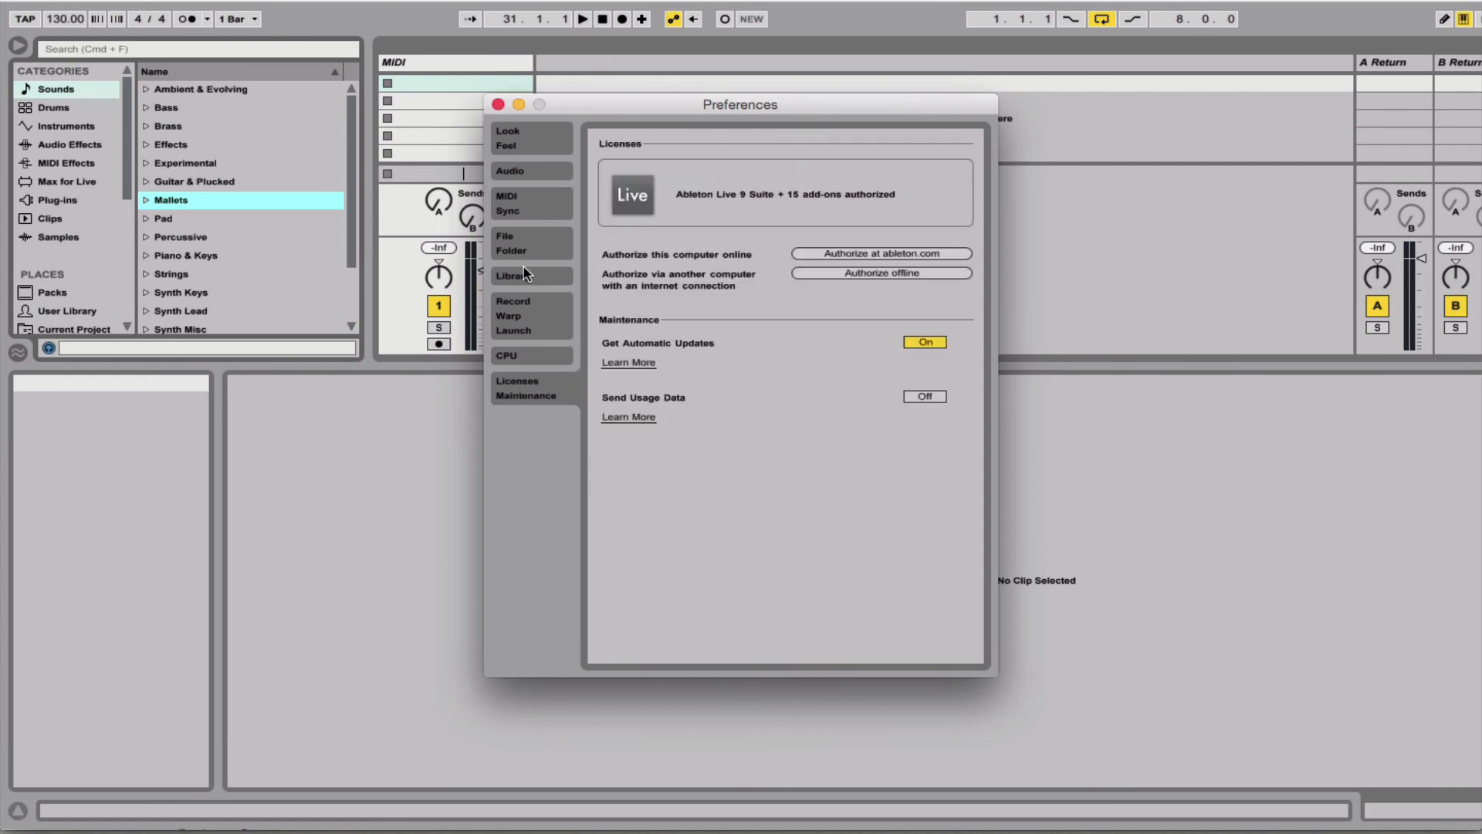
pyautogui.click(524, 312)
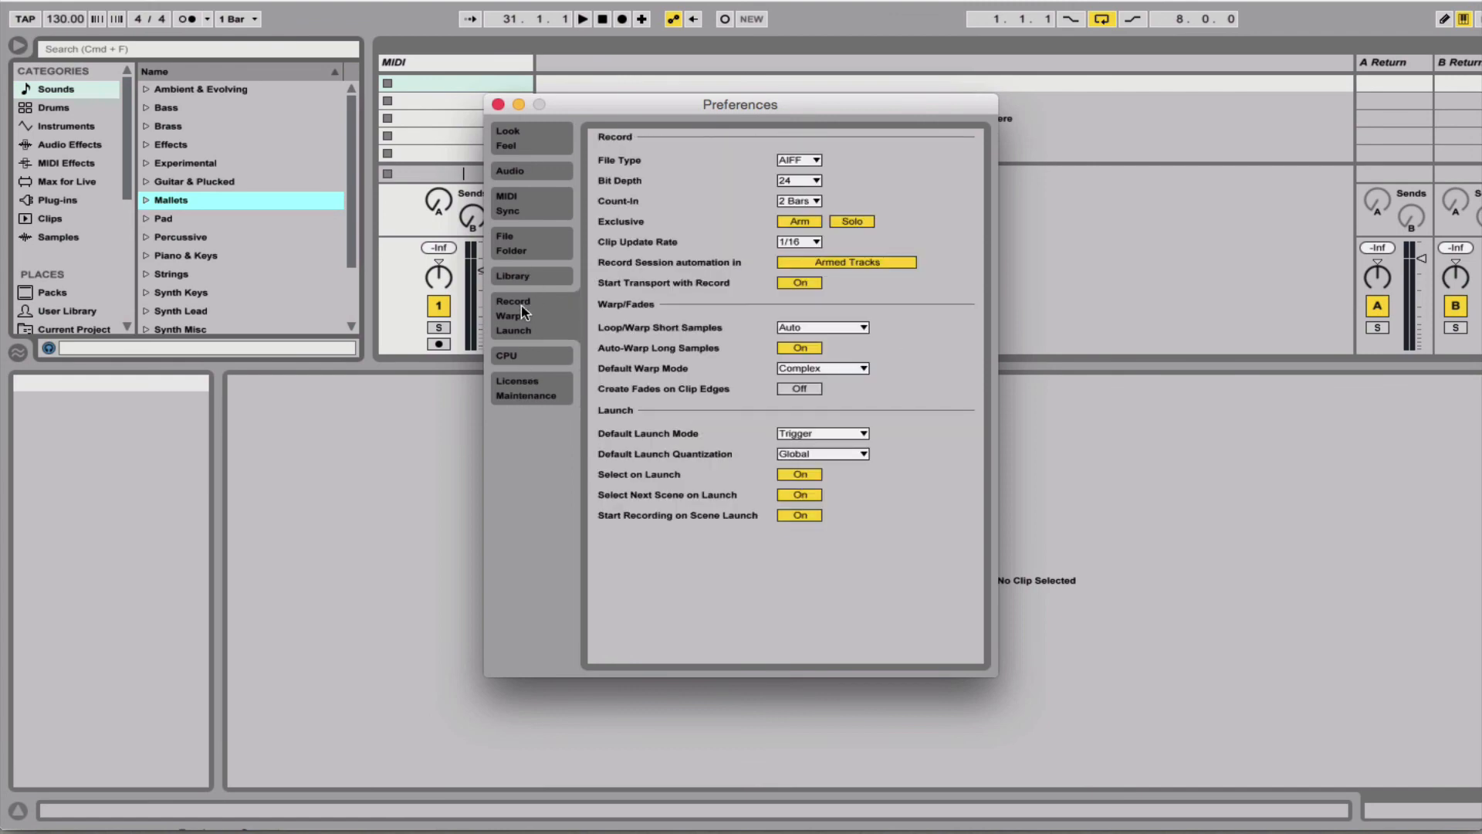
pyautogui.click(513, 278)
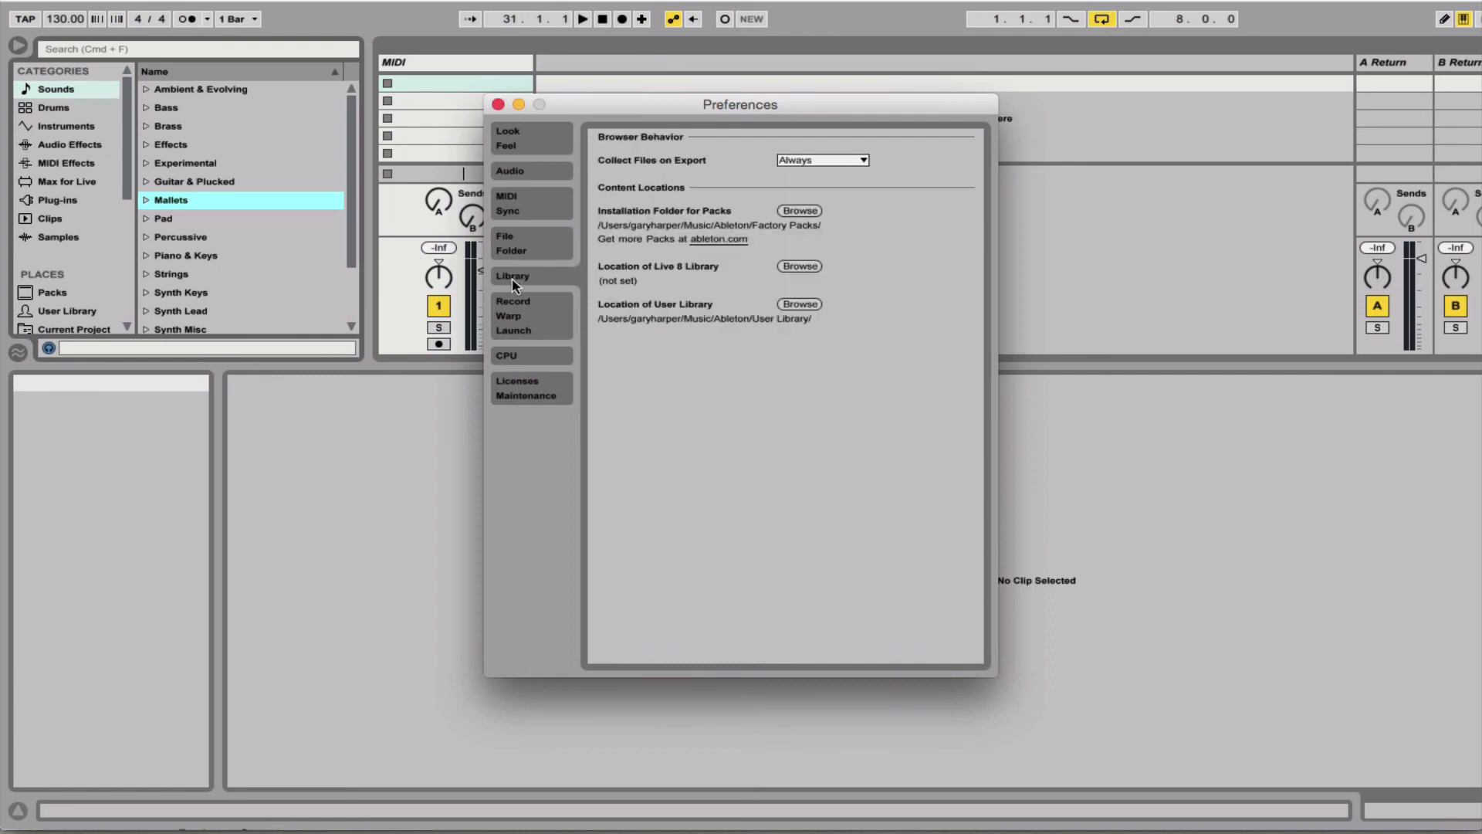
pyautogui.click(531, 315)
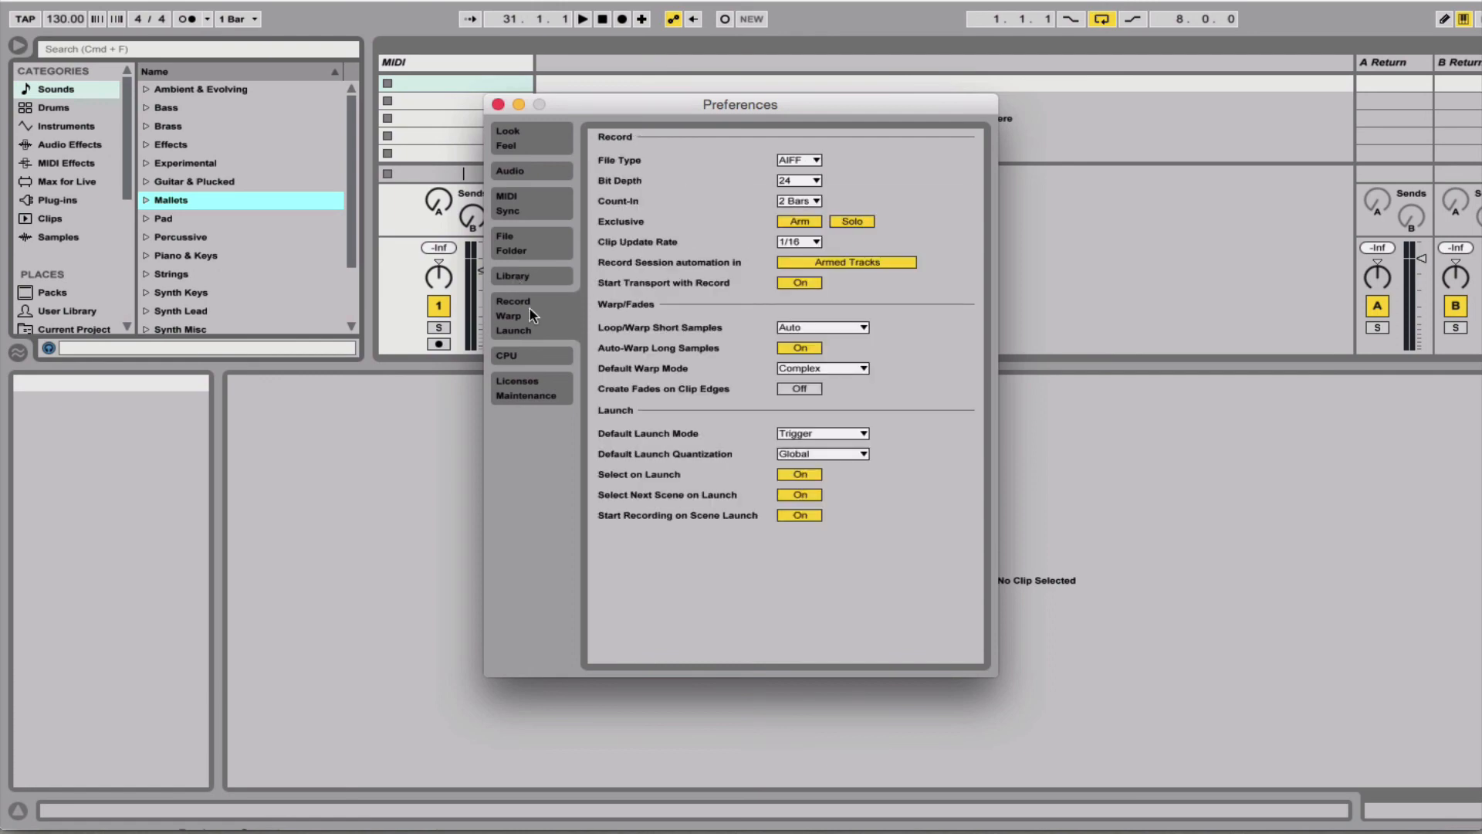
pyautogui.click(556, 277)
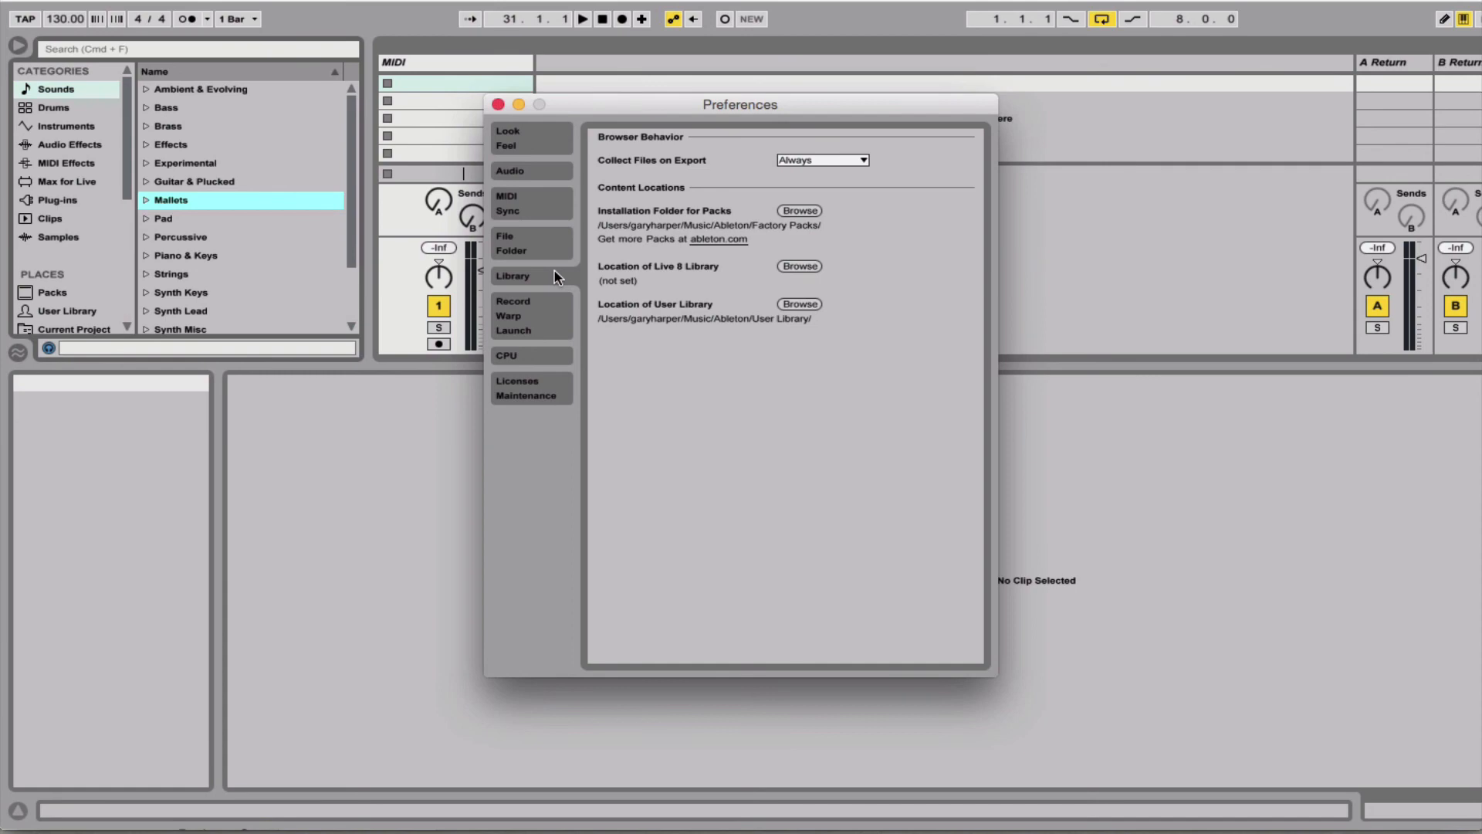
pyautogui.click(550, 332)
pyautogui.click(544, 358)
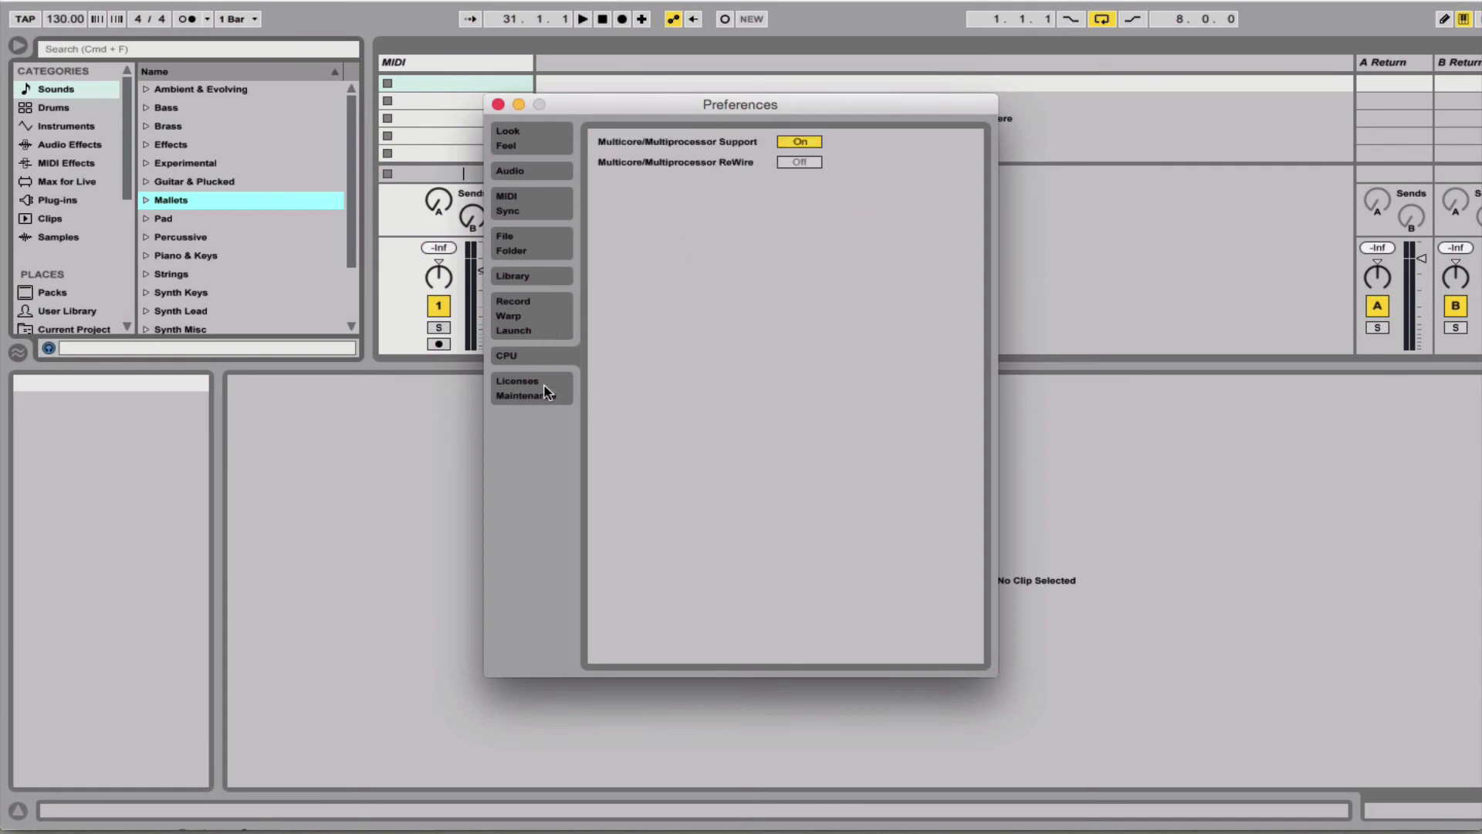
pyautogui.click(546, 395)
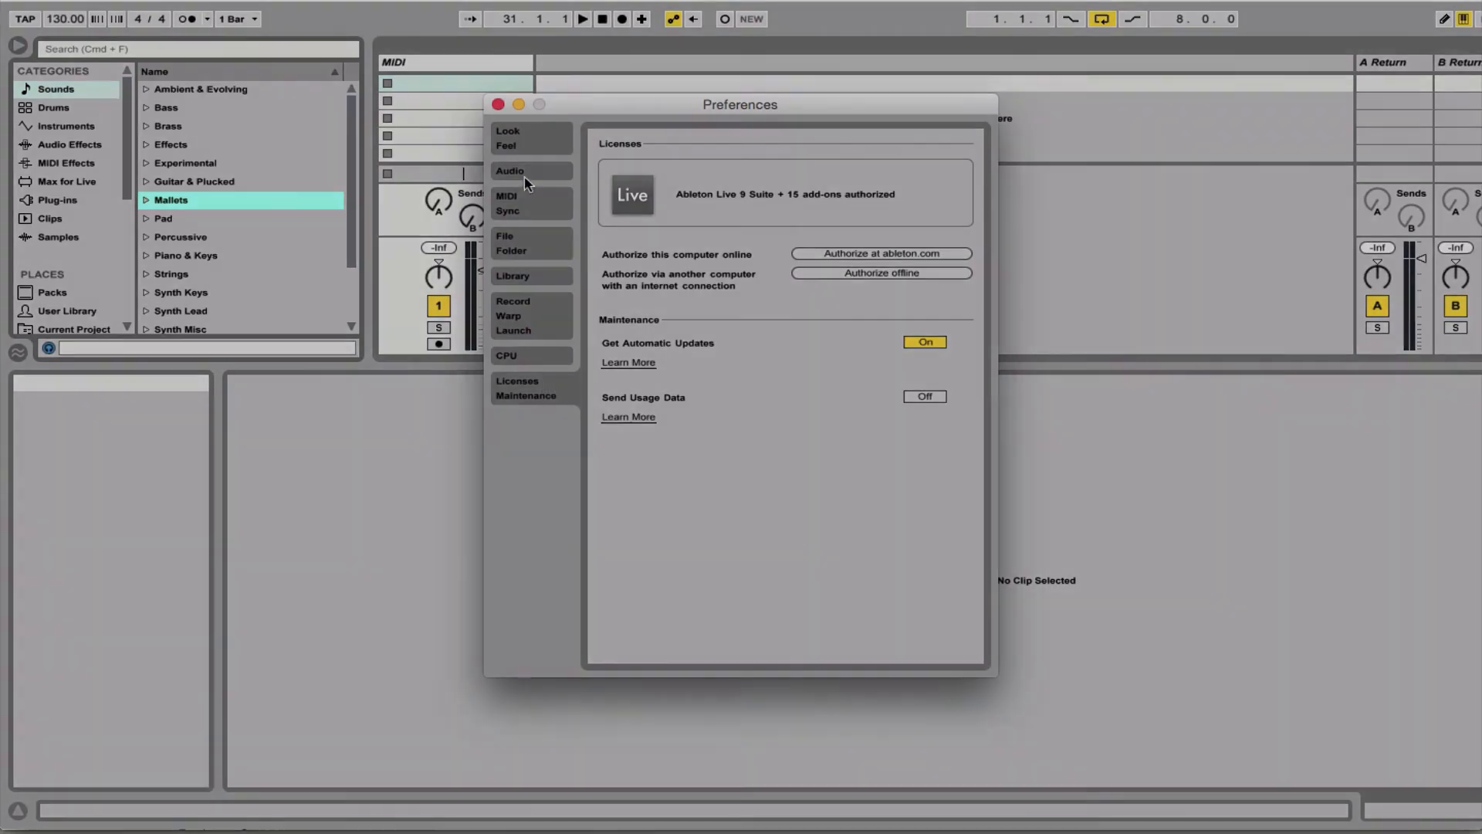